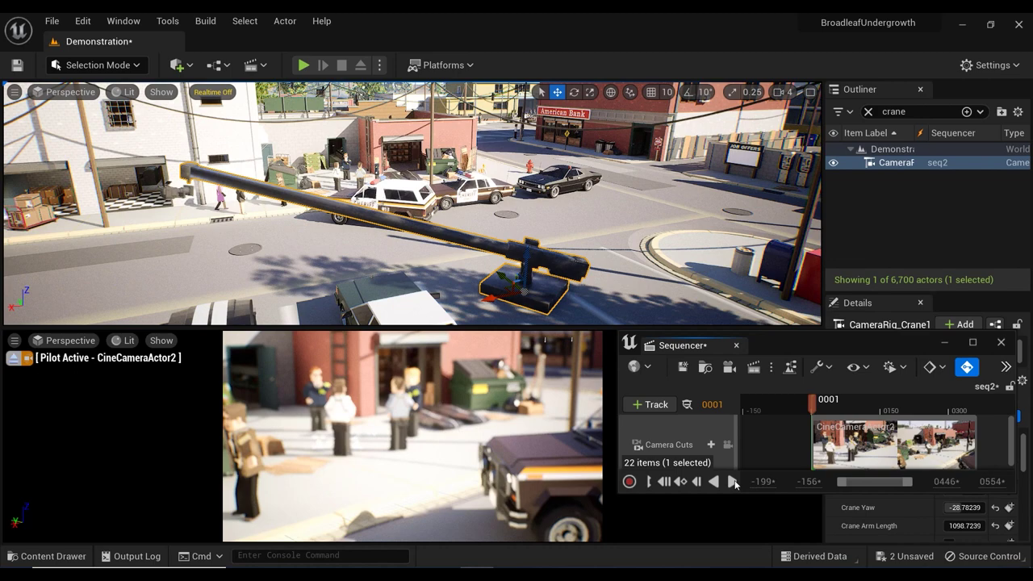
Play back the crane shot in the sequence, pause it, and scrub the playhead to frame 291.
{"action": "left_click", "coordinate": [733, 482]}
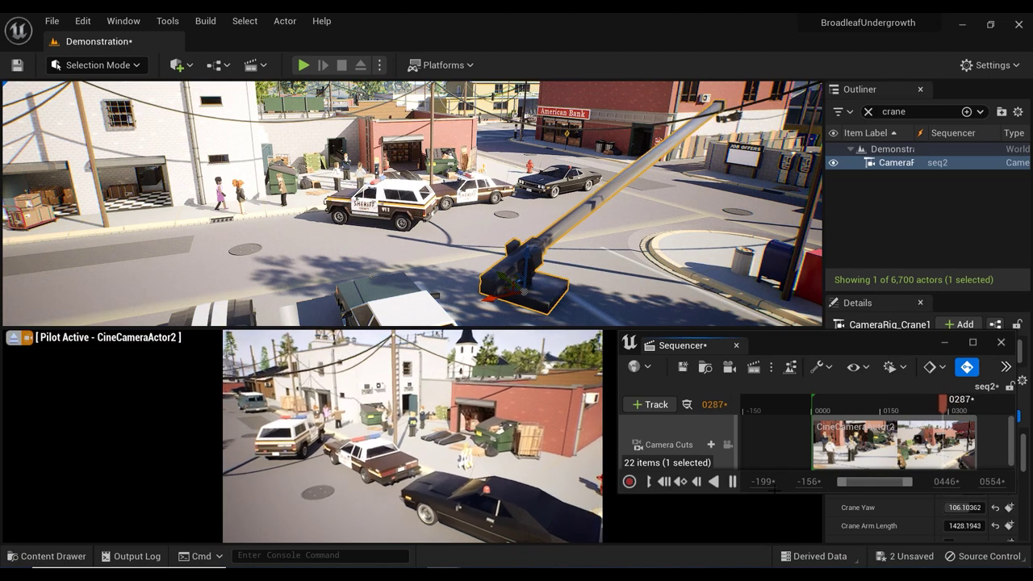
{"action": "left_click", "coordinate": [733, 482]}
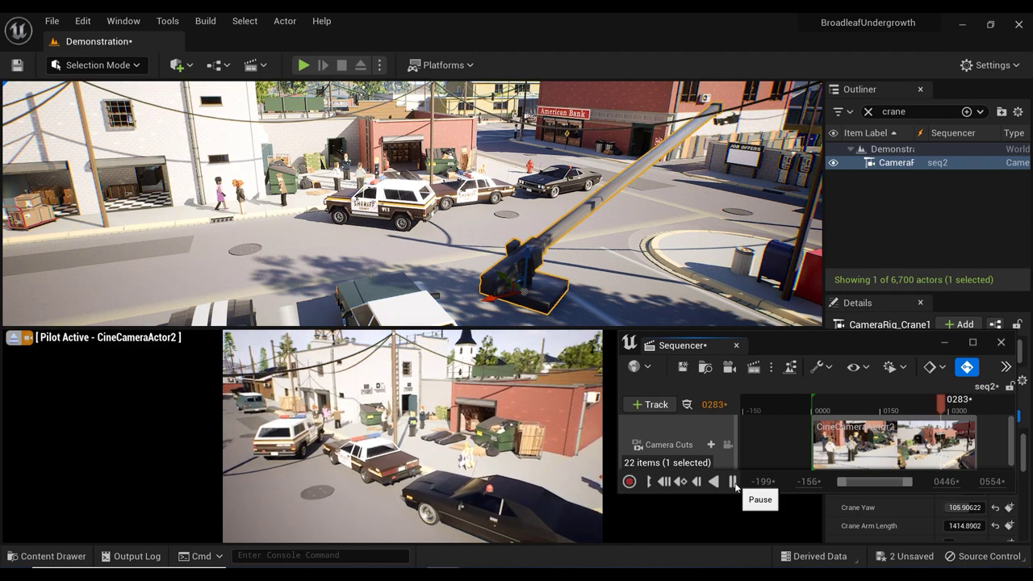
{"action": "left_click", "coordinate": [734, 482]}
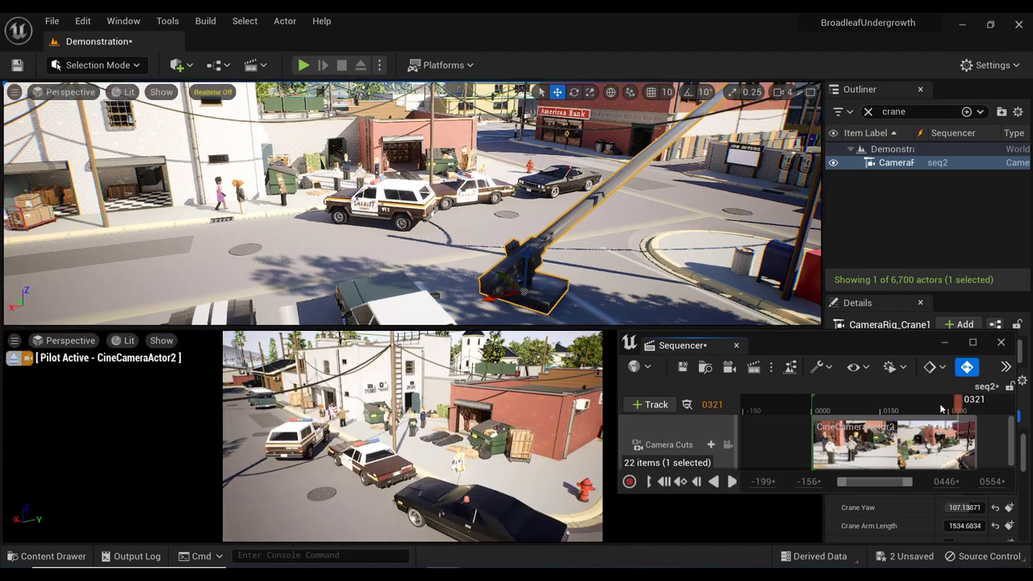
{"action": "mouse_move", "coordinate": [954, 412]}
{"action": "left_mouse_down"}
{"action": "mouse_move", "coordinate": [855, 416]}
{"action": "mouse_move", "coordinate": [841, 428]}
{"action": "mouse_move", "coordinate": [870, 440]}
{"action": "mouse_move", "coordinate": [945, 415]}
{"action": "left_mouse_up"}
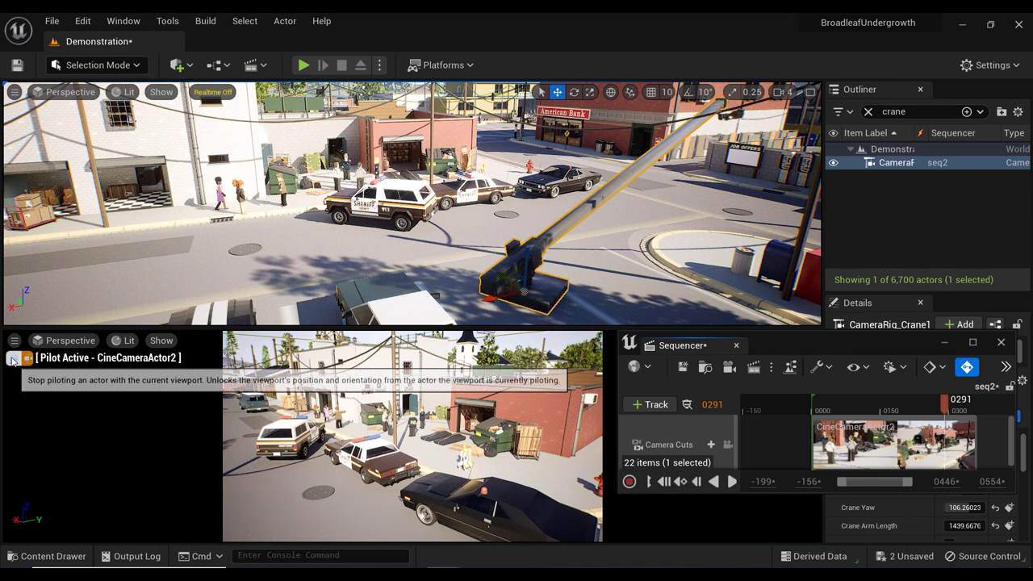
Change the level viewport from the two-pane layout to a single-pane layout.
{"action": "left_click", "coordinate": [15, 96]}
{"action": "right_click_drag", "start_coordinate": [277, 150], "coordinate": [283, 156]}
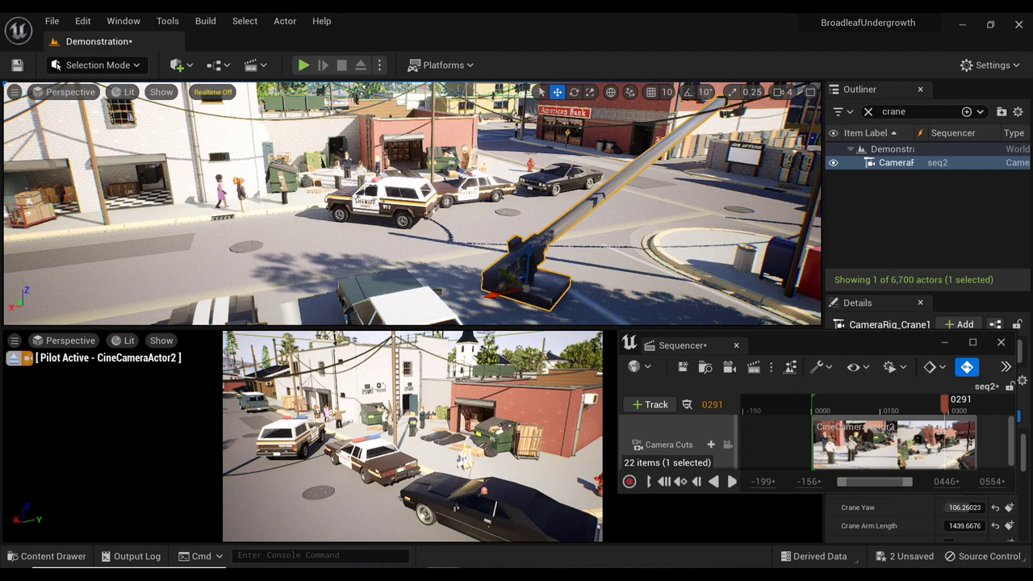
{"action": "left_click", "coordinate": [15, 91]}
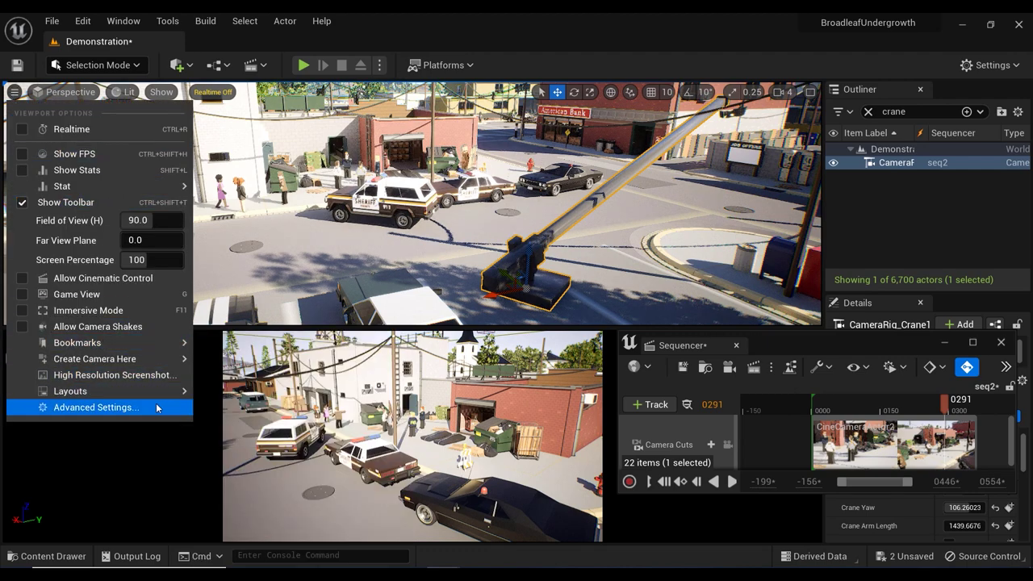
{"action": "mouse_move", "coordinate": [177, 397]}
{"action": "left_click", "coordinate": [217, 372]}
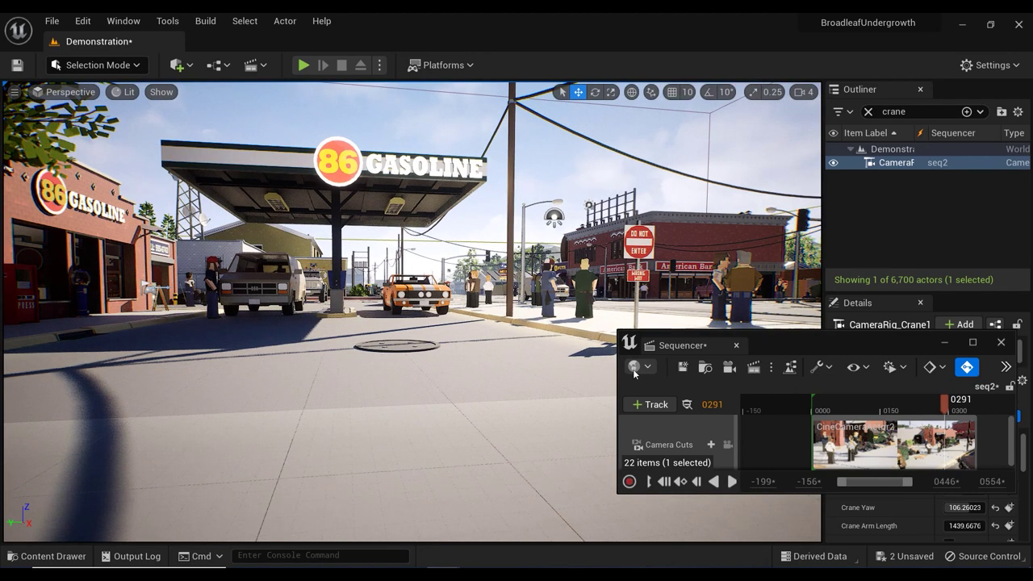
Close the Sequencer and delete the existing camera rig crane from the level, confirming the deletion.
{"action": "key", "text": "f"}
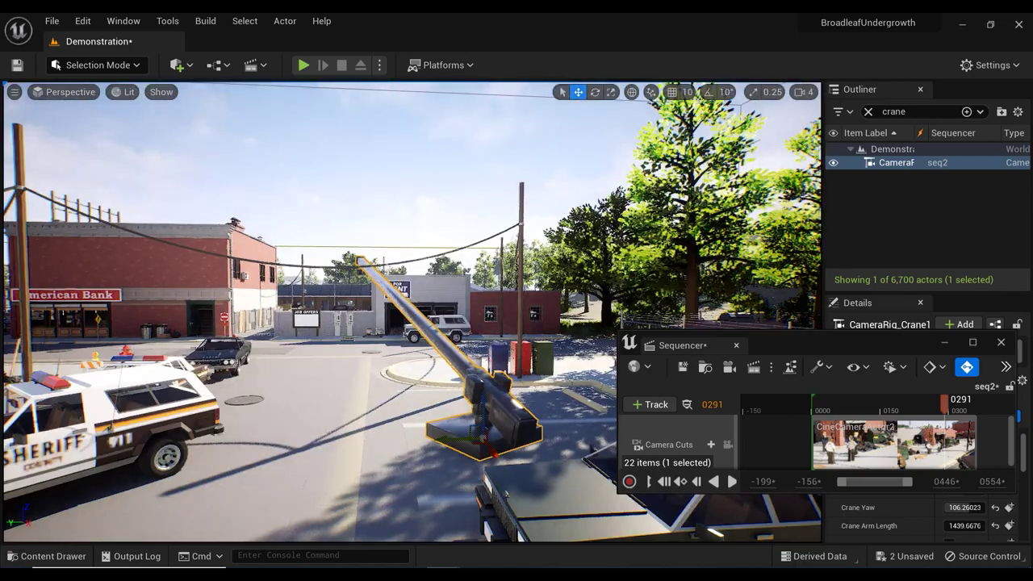
{"action": "right_click_drag", "start_coordinate": [413, 312], "coordinate": [315, 380]}
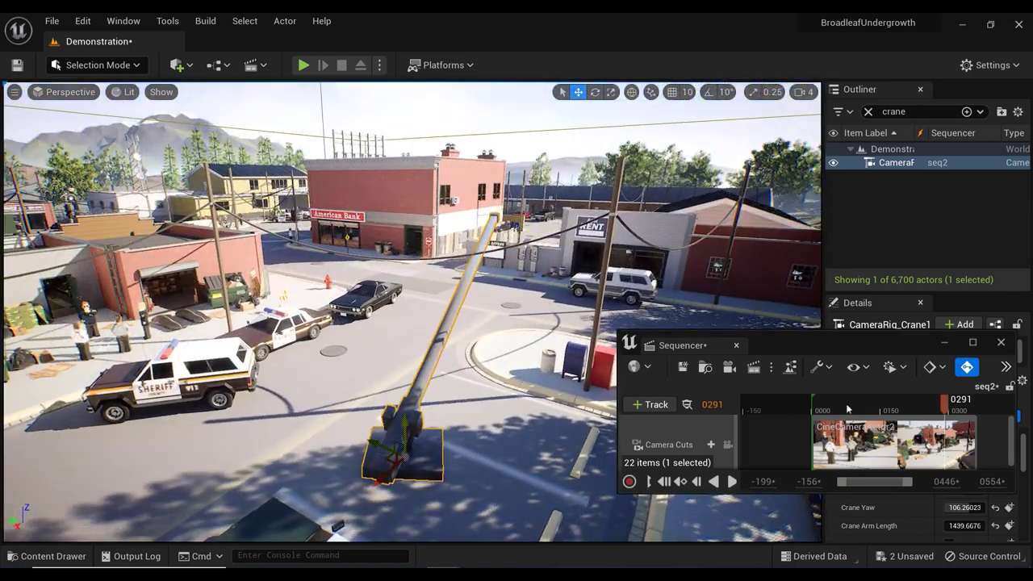
{"action": "left_click", "coordinate": [1001, 342]}
{"action": "right_click_drag", "start_coordinate": [413, 312], "coordinate": [282, 356]}
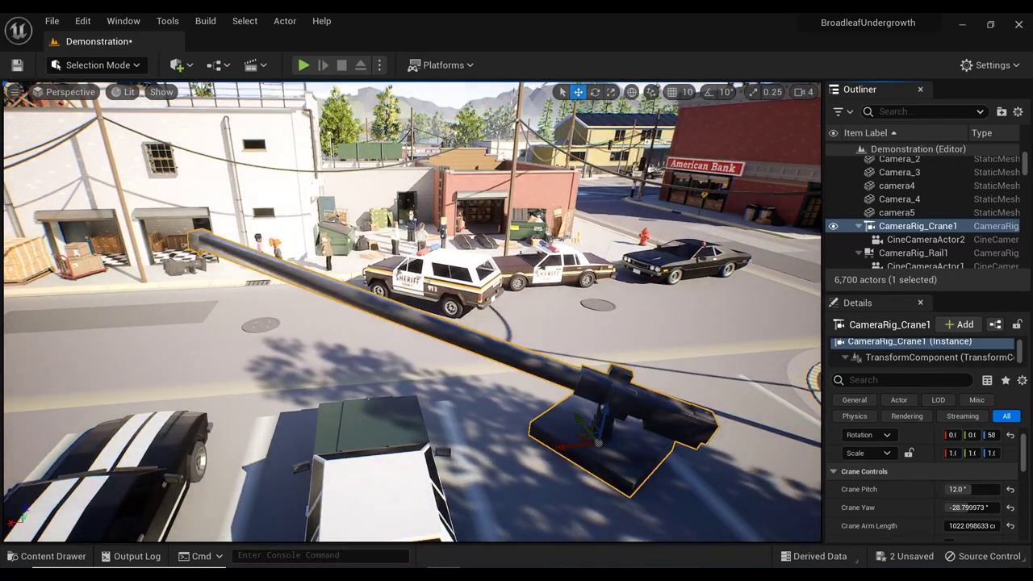
{"action": "key", "text": "Delete"}
{"action": "left_click", "coordinate": [597, 348]}
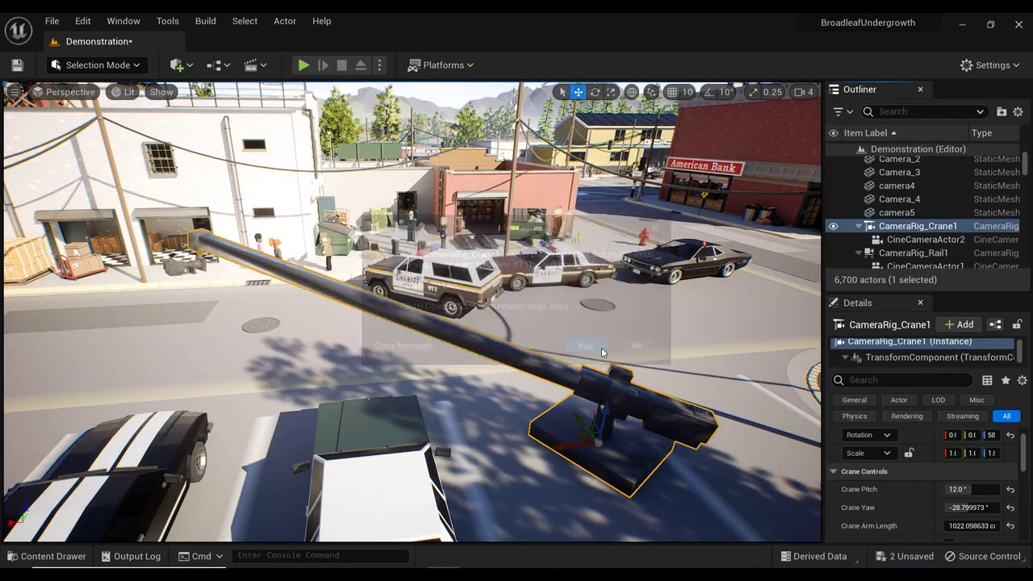
Show the cinematic actors for placement and add a Camera Rig Crane on the street in front of the sheriff vehicles.
{"action": "mouse_move", "coordinate": [565, 344]}
{"action": "middle_mouse_down"}
{"action": "mouse_move", "coordinate": [564, 333]}
{"action": "mouse_move", "coordinate": [564, 341]}
{"action": "middle_mouse_up"}
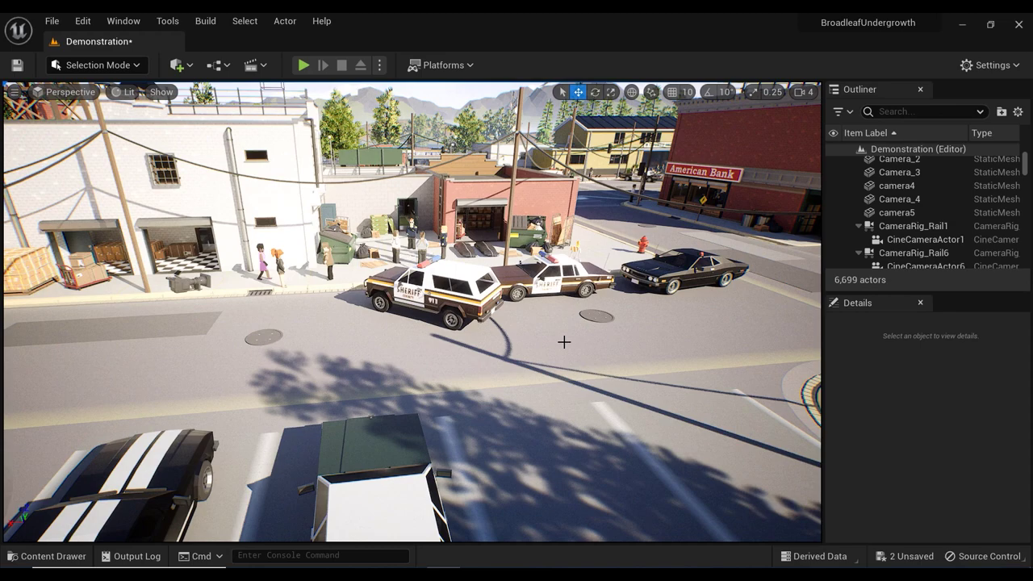
{"action": "right_click_drag", "start_coordinate": [564, 342], "coordinate": [507, 240]}
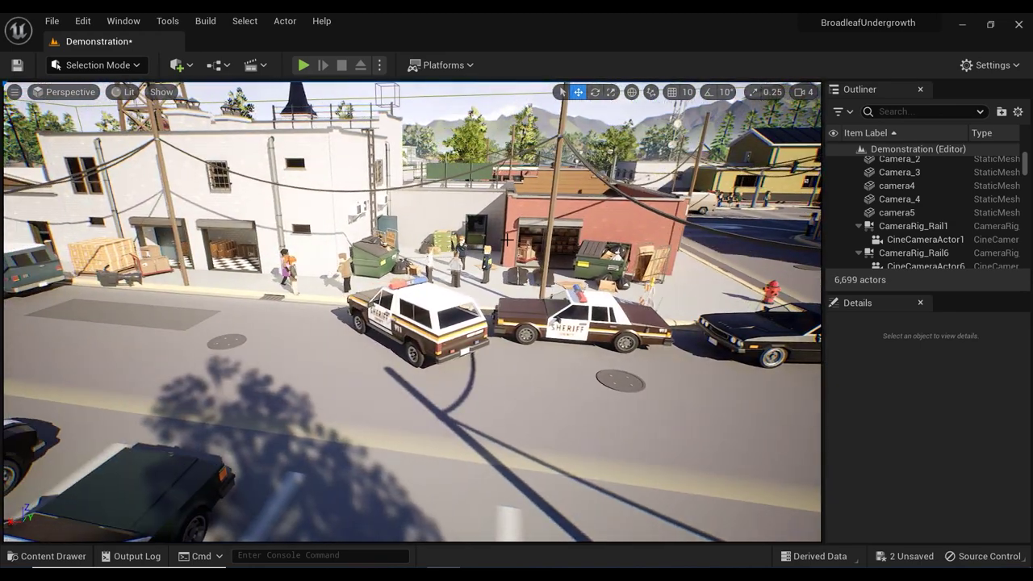
{"action": "left_click", "coordinate": [187, 71]}
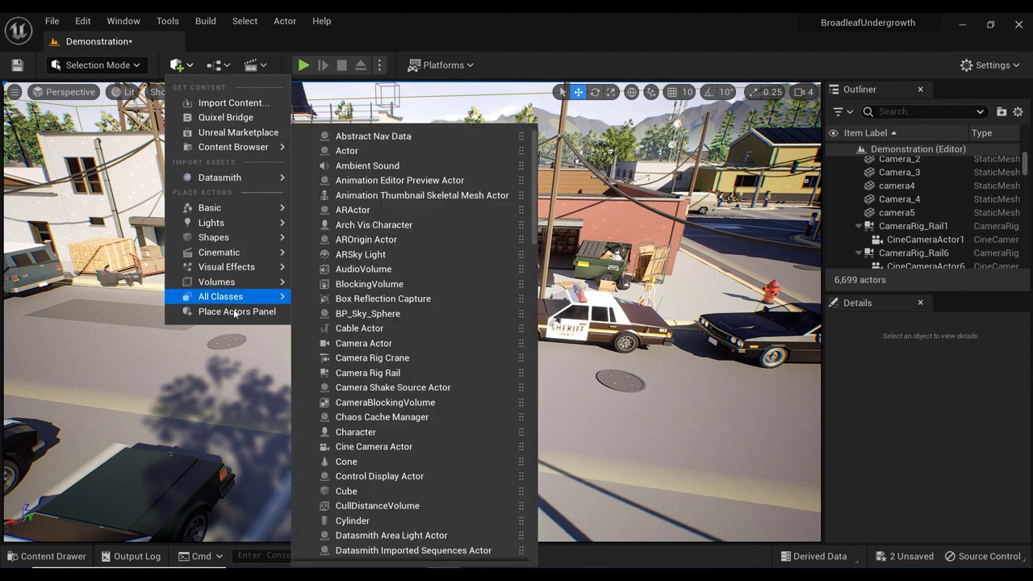
{"action": "left_click", "coordinate": [235, 311]}
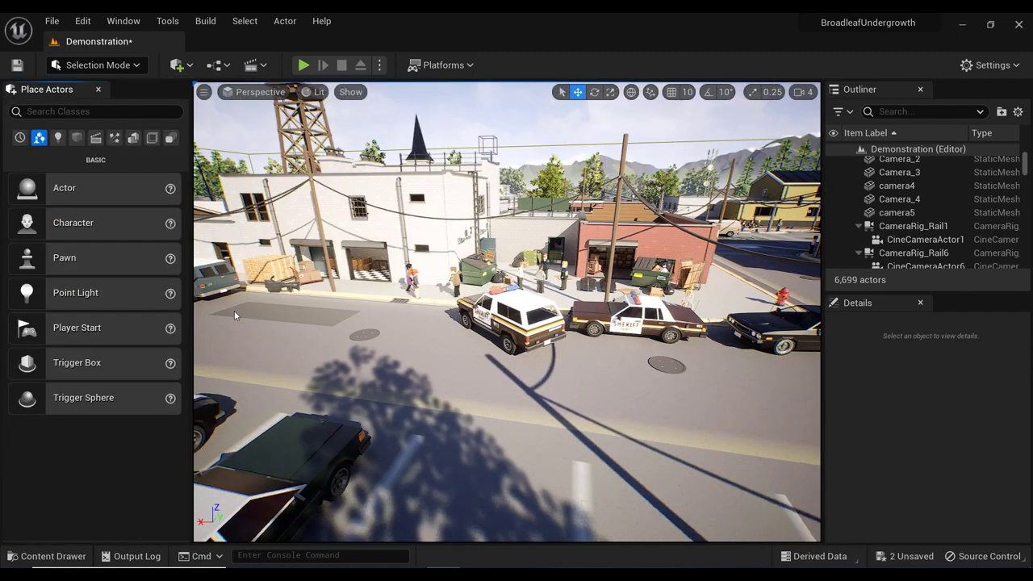
{"action": "left_click", "coordinate": [96, 139]}
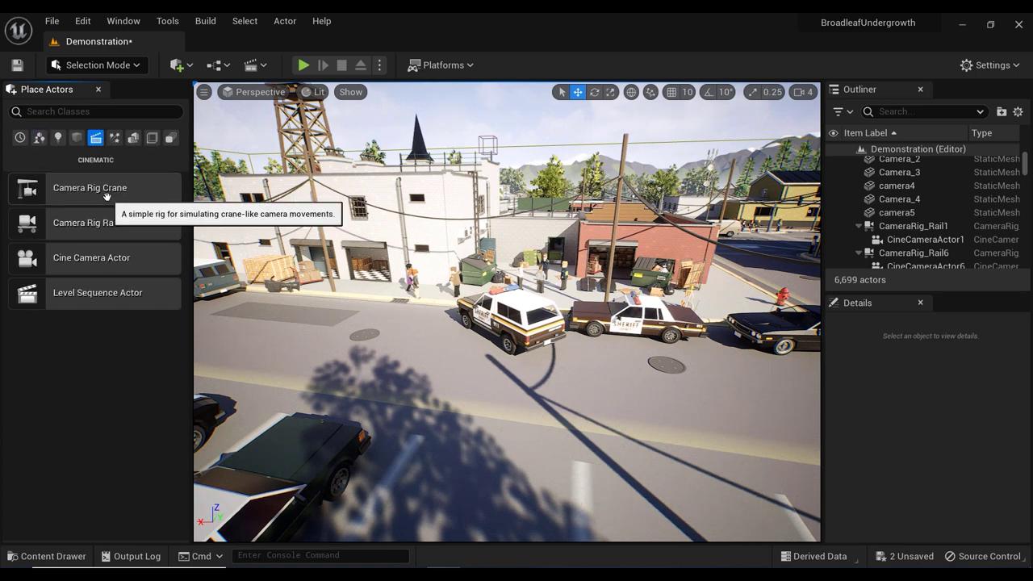
{"action": "left_click_drag", "start_coordinate": [106, 196], "coordinate": [541, 416]}
{"action": "left_click_drag", "start_coordinate": [619, 434], "coordinate": [670, 424], "text": "alt"}
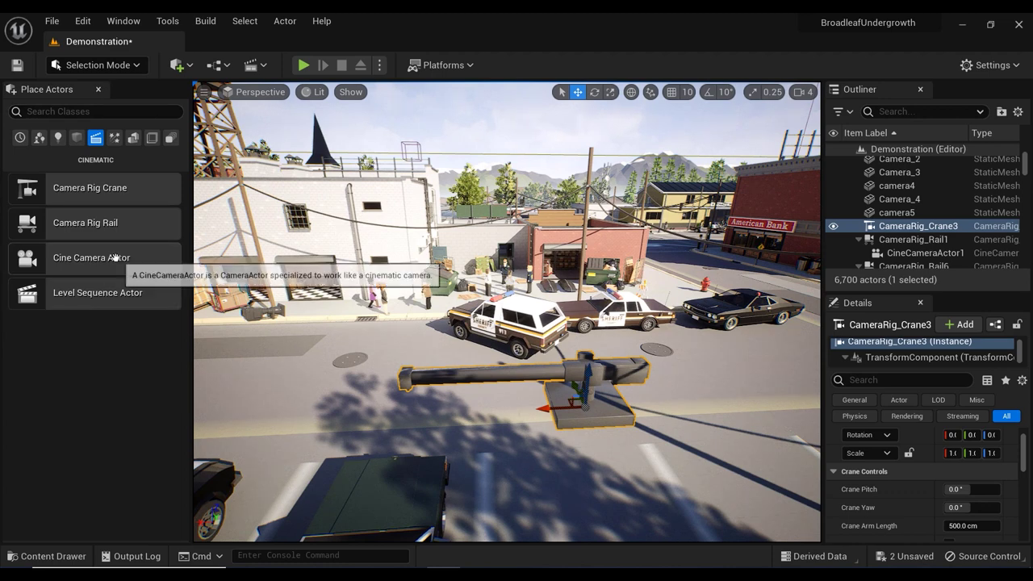
Place a Cine Camera Actor on the street near the end of the crane arm and close the Place Actors panel.
{"action": "left_click_drag", "start_coordinate": [124, 258], "coordinate": [340, 382]}
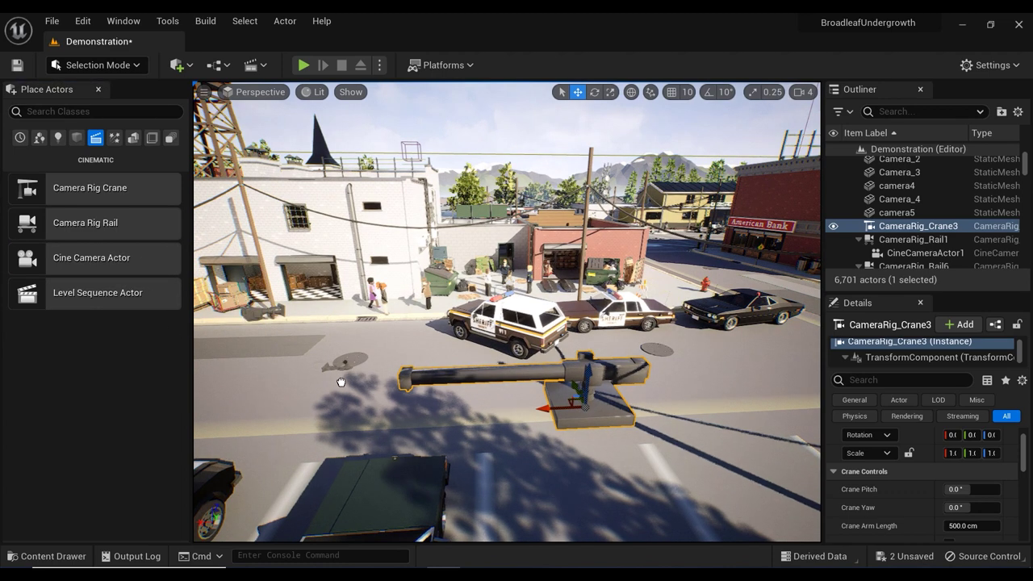
{"action": "left_click_drag", "start_coordinate": [376, 416], "coordinate": [376, 416]}
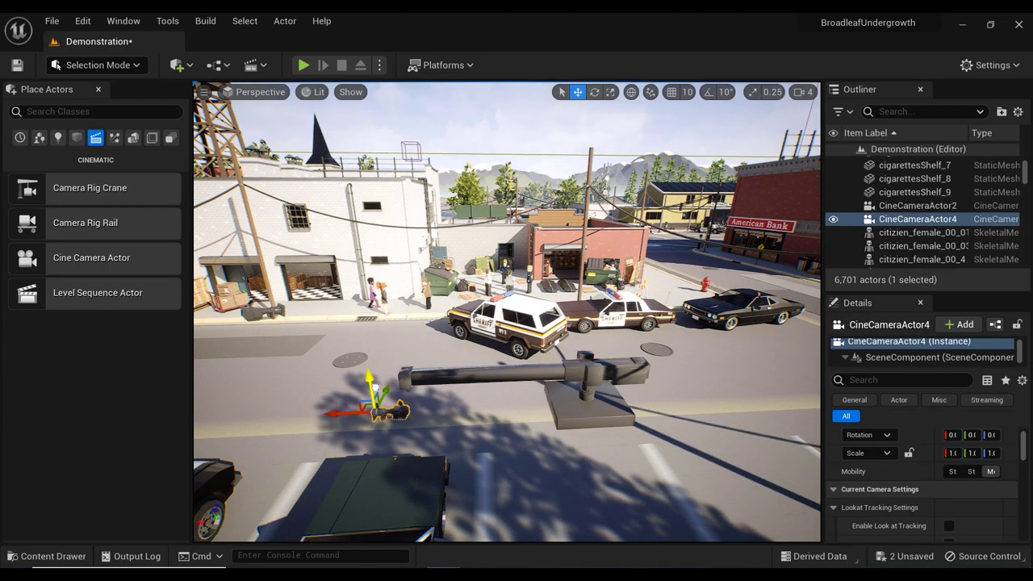
{"action": "left_click", "coordinate": [97, 89]}
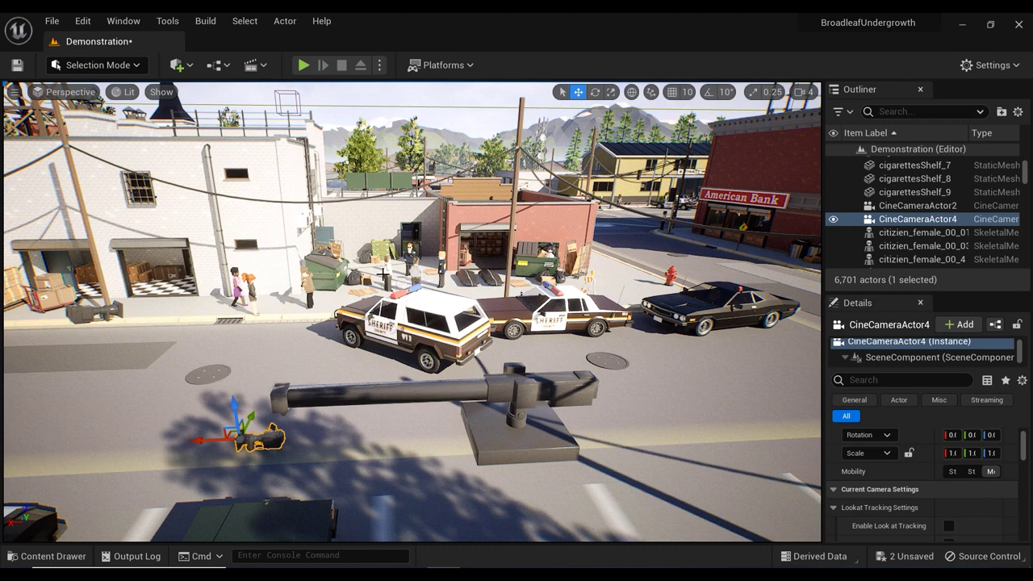
Attach the new cine camera to the camera rig crane, finding the rig by searching for "crane".
{"action": "right_click_drag", "start_coordinate": [393, 299], "coordinate": [363, 318]}
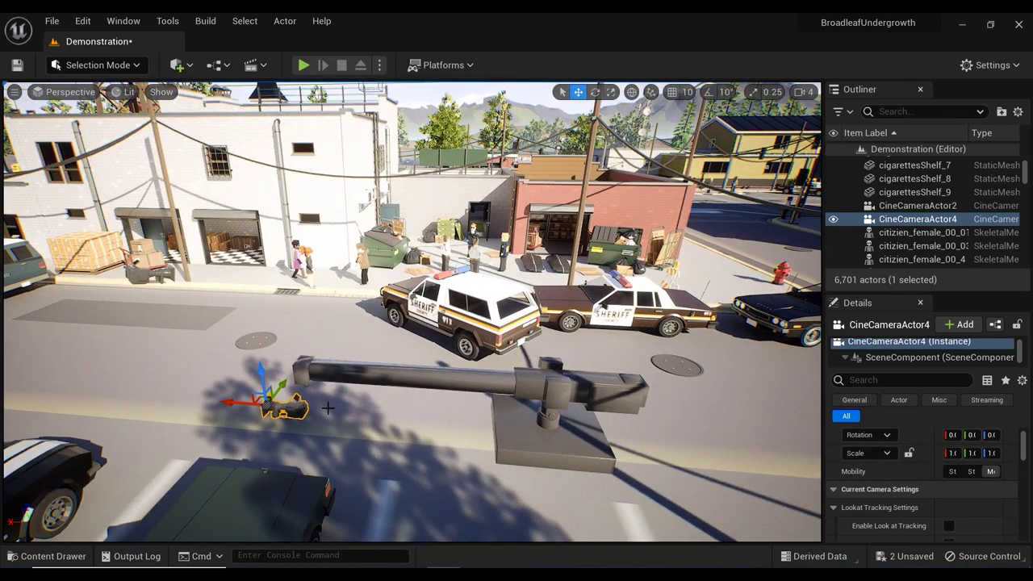
{"action": "right_click", "coordinate": [300, 408]}
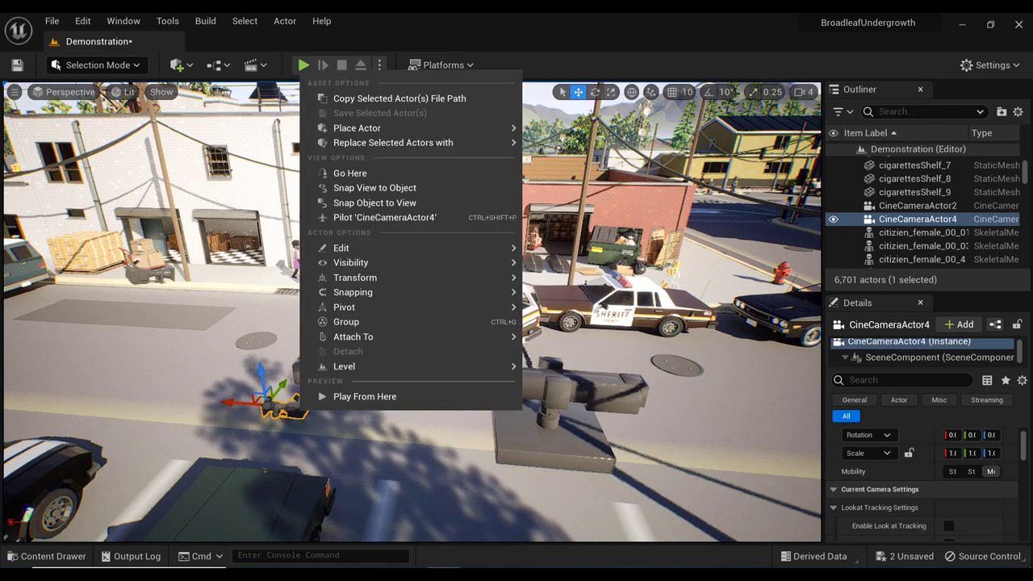
{"action": "mouse_move", "coordinate": [514, 339]}
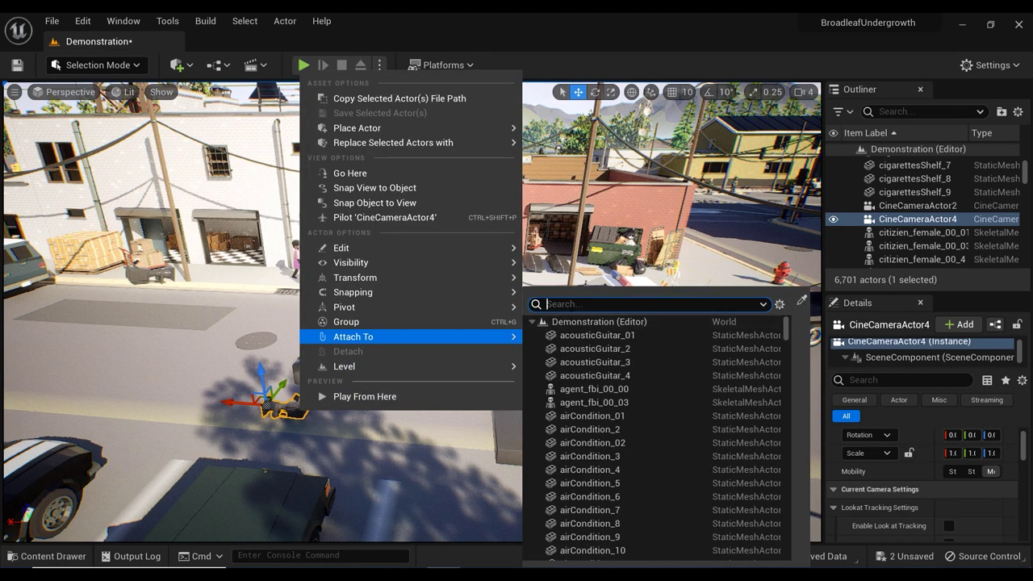
{"action": "type", "text": "crane"}
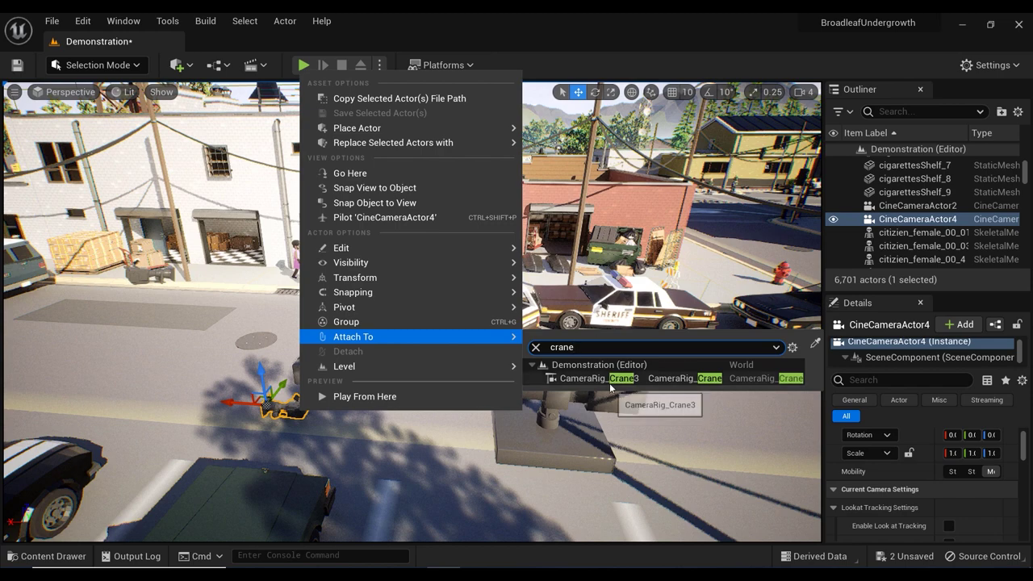
{"action": "left_click", "coordinate": [618, 378]}
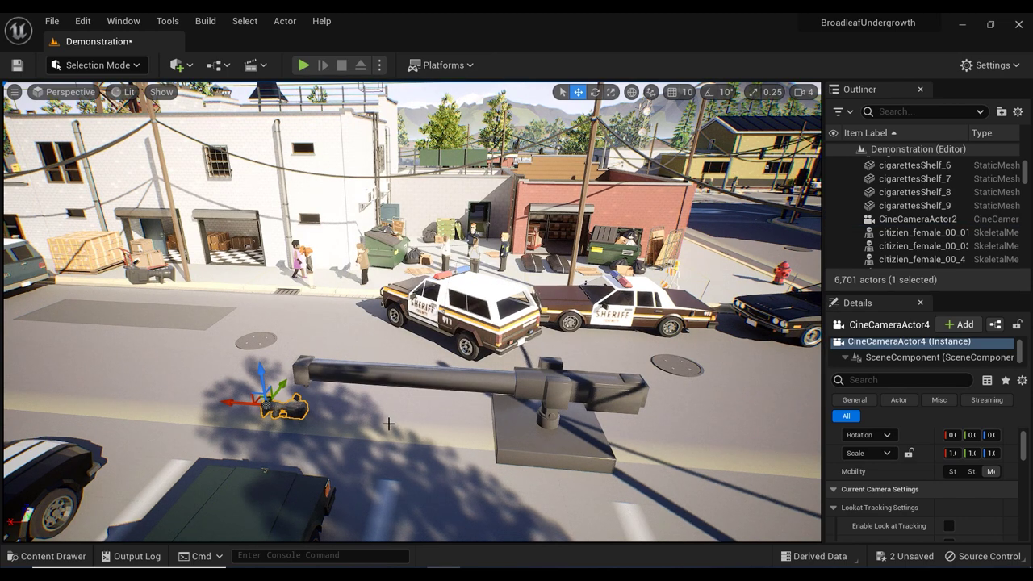
Reset the attached cine camera's location to its default value so it sits at the crane's mount.
{"action": "scroll", "coordinate": [917, 465], "scroll_direction": "up", "scroll_amount": 2}
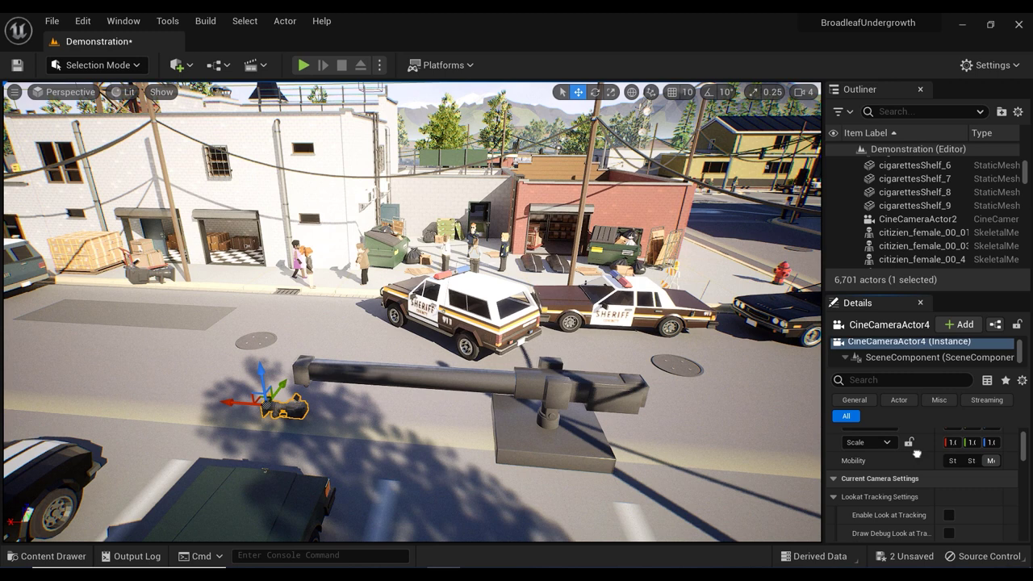
{"action": "scroll", "coordinate": [967, 508], "scroll_direction": "down", "scroll_amount": 1}
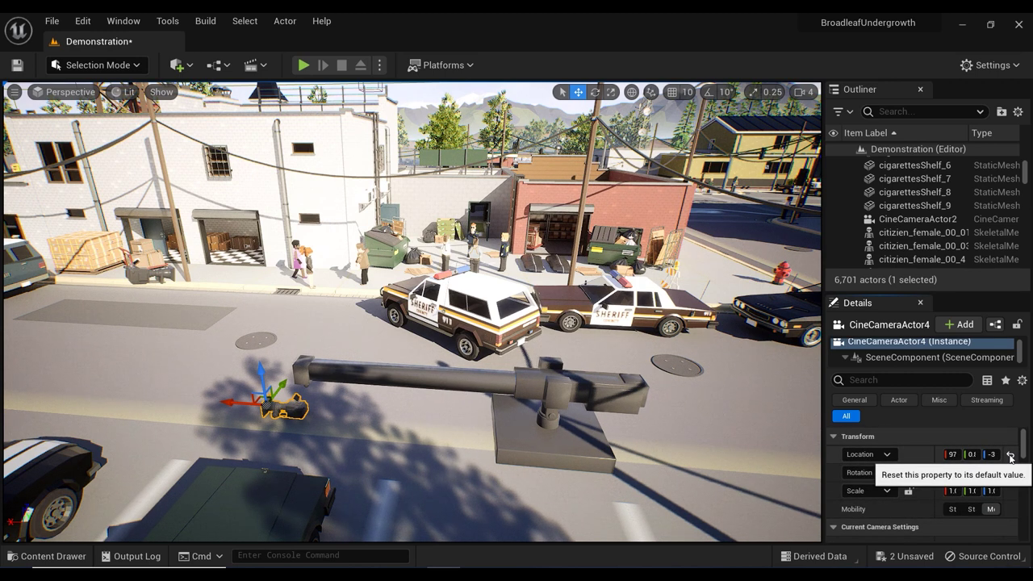
{"action": "left_click", "coordinate": [1010, 456]}
Select the camera rig crane and set its Crane Pitch to about 20° and Crane Yaw to about -33.3°.
{"action": "right_click_drag", "start_coordinate": [454, 436], "coordinate": [503, 331]}
{"action": "left_click", "coordinate": [511, 308]}
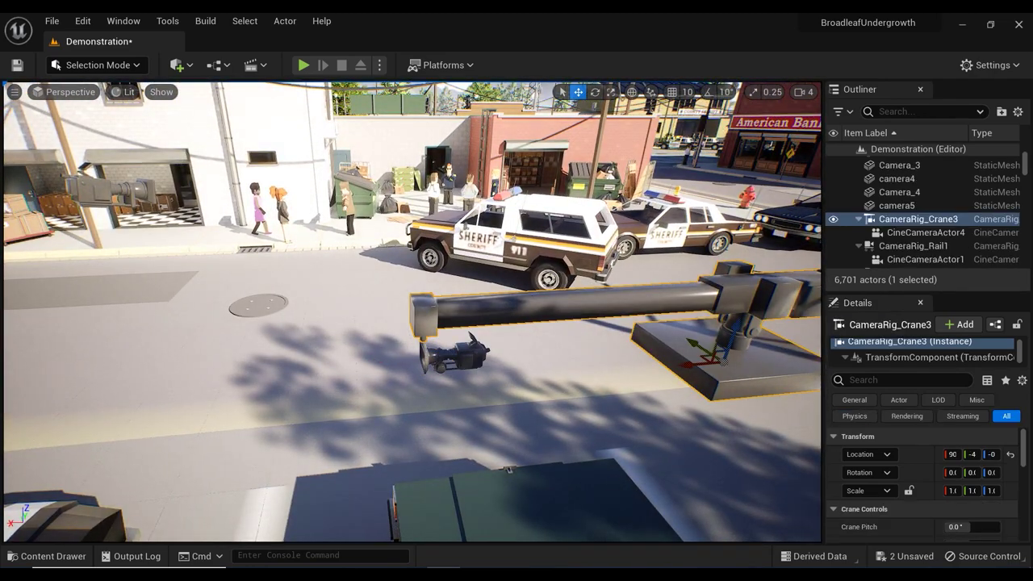
{"action": "scroll", "coordinate": [918, 511], "scroll_direction": "down", "scroll_amount": 2}
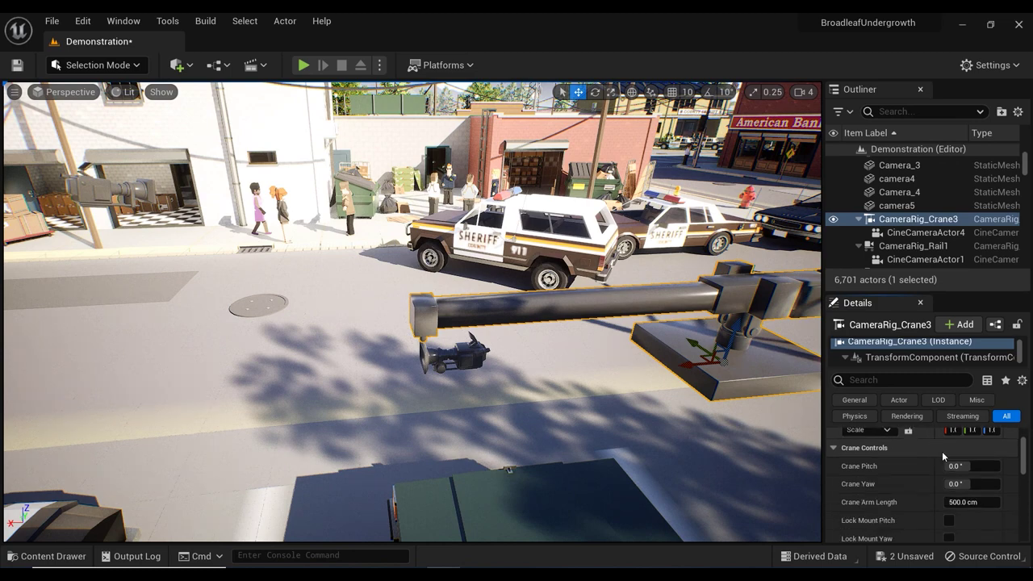
{"action": "mouse_move", "coordinate": [972, 466]}
{"action": "left_mouse_down"}
{"action": "mouse_move", "coordinate": [1009, 466]}
{"action": "mouse_move", "coordinate": [969, 466]}
{"action": "mouse_move", "coordinate": [990, 466]}
{"action": "left_mouse_up"}
{"action": "right_click_drag", "start_coordinate": [759, 403], "coordinate": [686, 403]}
{"action": "right_click_drag", "start_coordinate": [396, 380], "coordinate": [403, 378]}
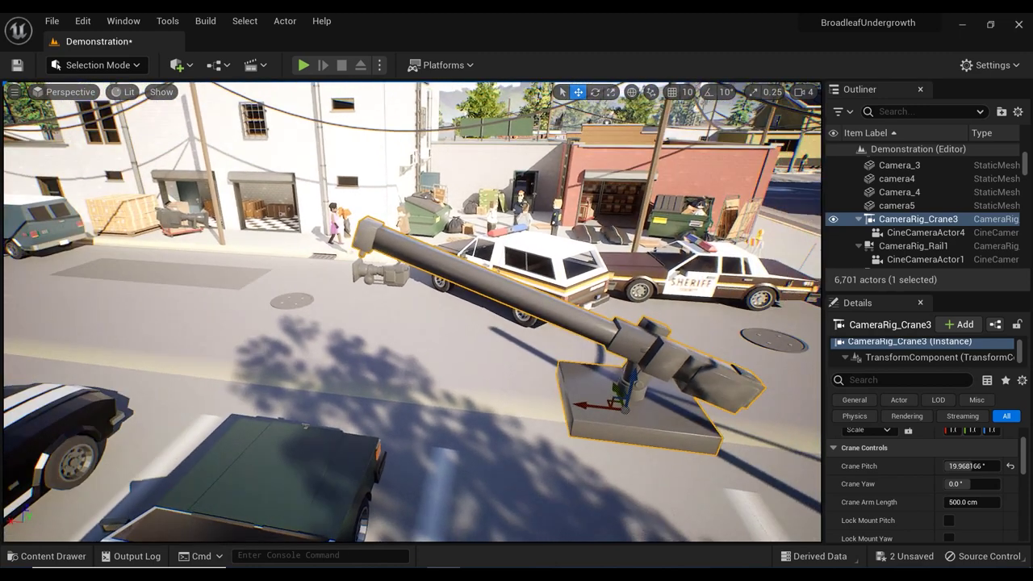
{"action": "mouse_move", "coordinate": [974, 485]}
{"action": "left_mouse_down"}
{"action": "mouse_move", "coordinate": [945, 485]}
{"action": "mouse_move", "coordinate": [989, 484]}
{"action": "mouse_move", "coordinate": [972, 484]}
{"action": "left_mouse_up"}
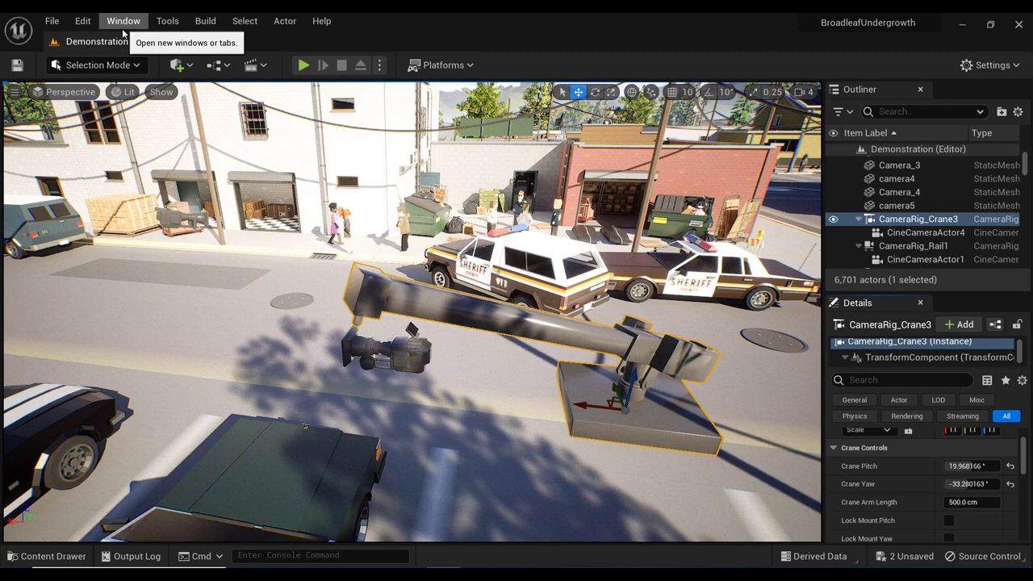
Find the camera preview options in the Editor Preferences with "camera pre", enable Preview Selected Cameras and put the preferences window away.
{"action": "left_click", "coordinate": [91, 23]}
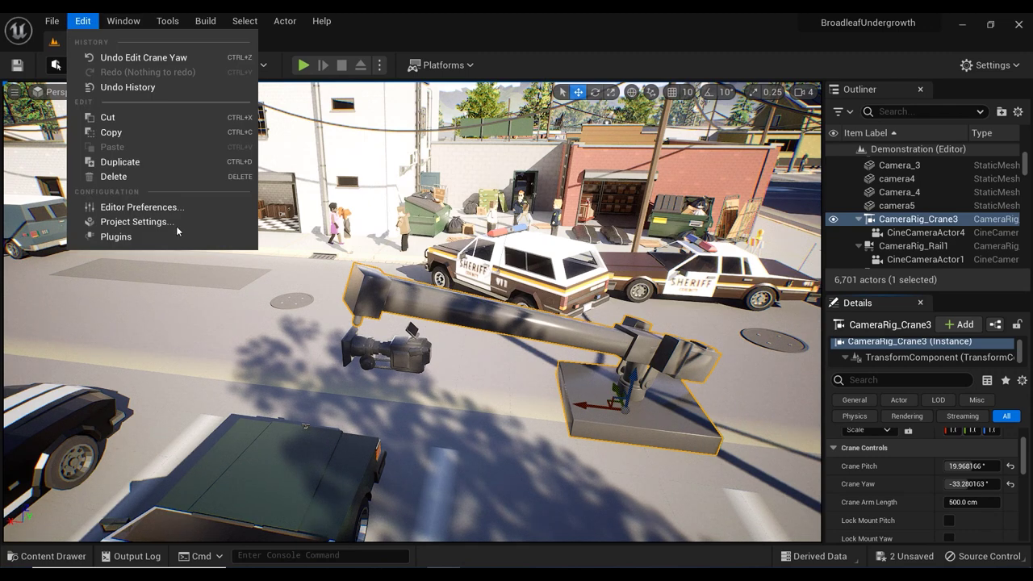
{"action": "left_click", "coordinate": [186, 207]}
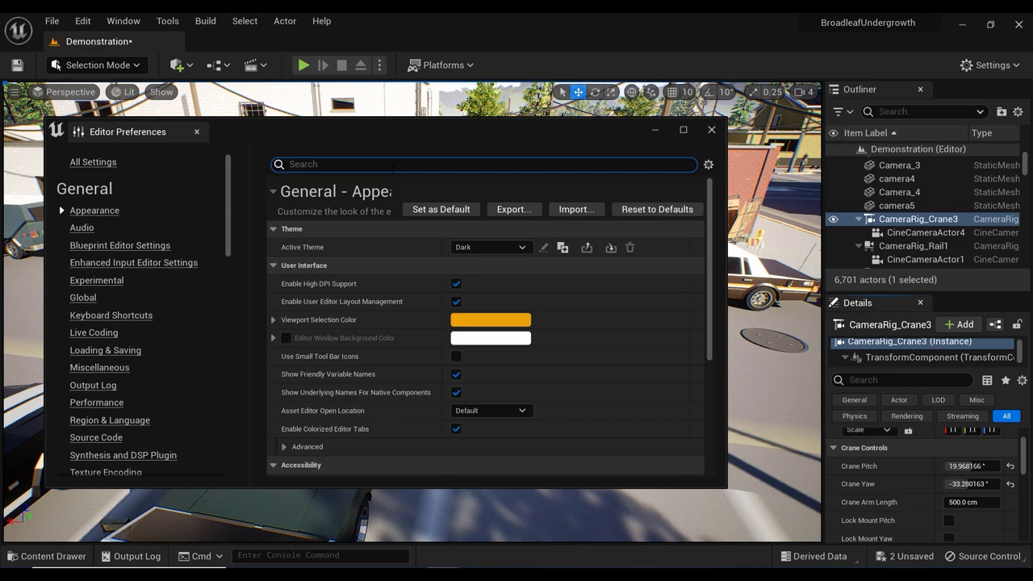
{"action": "type", "text": "camera"}
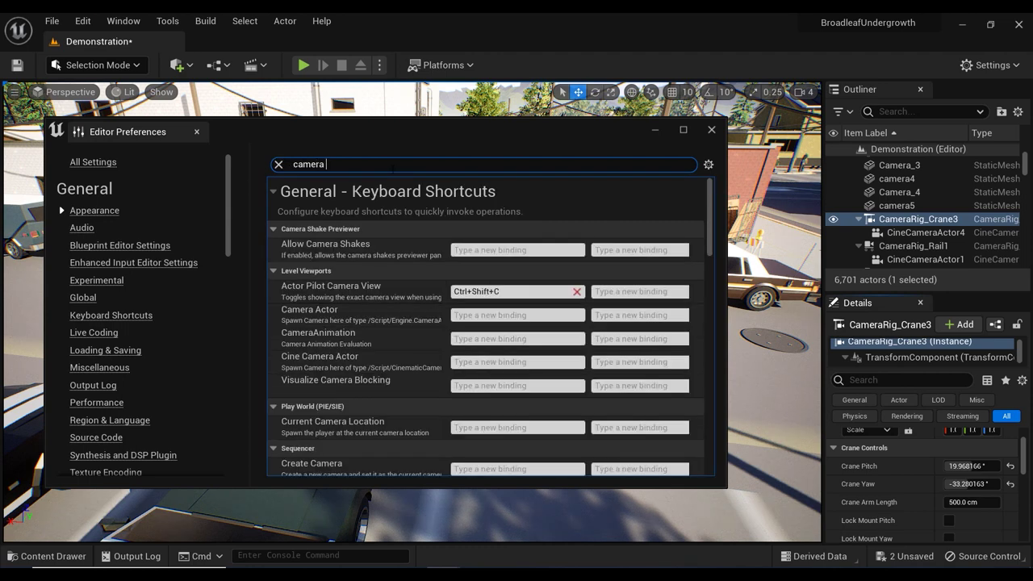
{"action": "type", "text": " pre"}
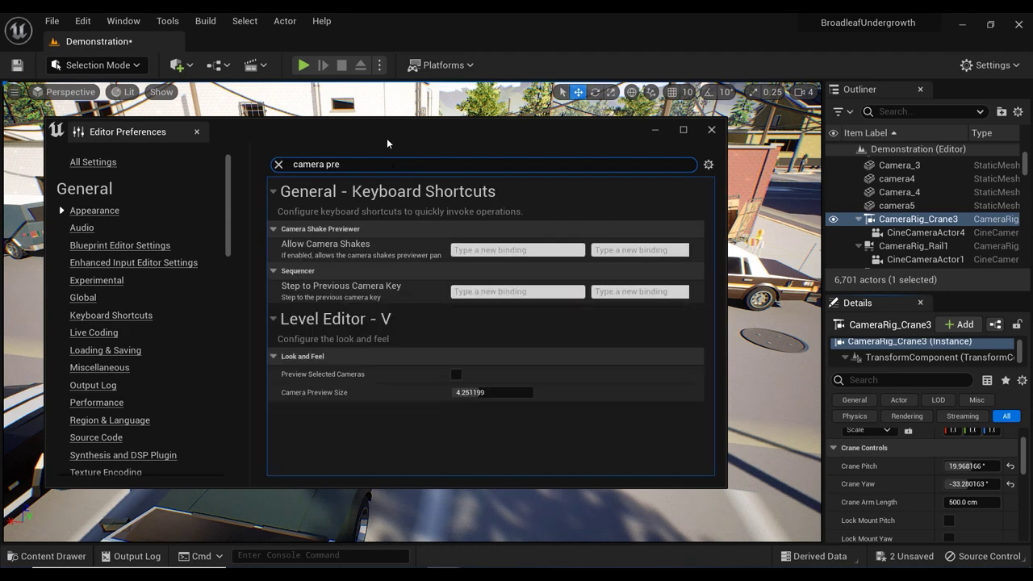
{"action": "left_click", "coordinate": [456, 374]}
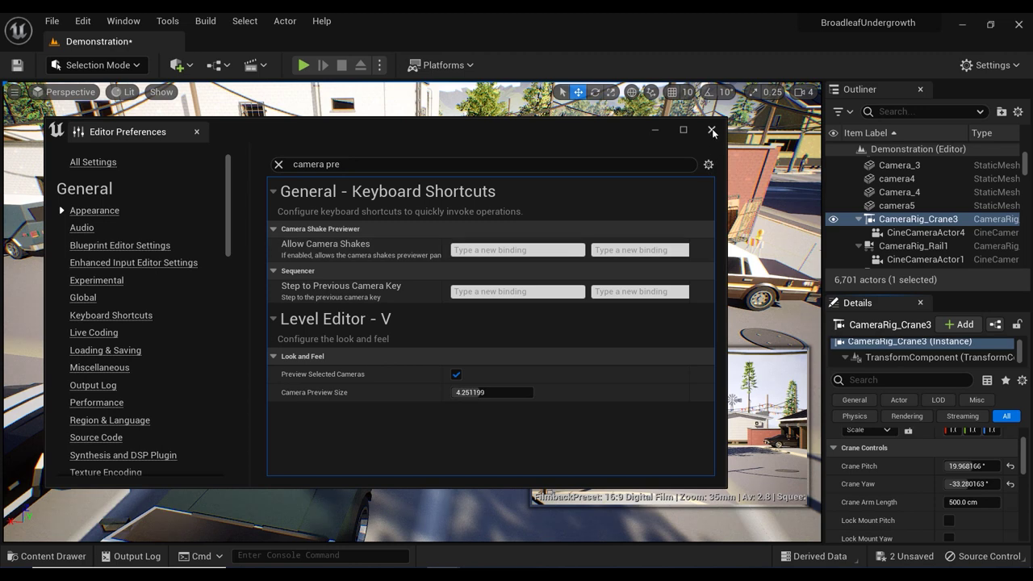
{"action": "left_click", "coordinate": [655, 130]}
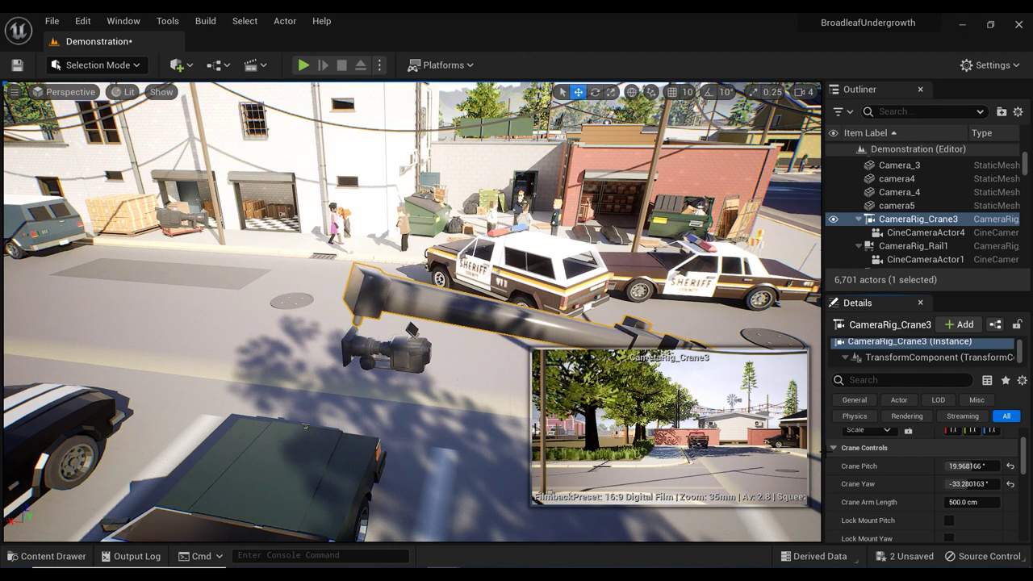
Set the crane's Crane Pitch to about 53.2°, Crane Yaw to about 0° and Crane Arm Length to about 460 cm.
{"action": "mouse_move", "coordinate": [972, 483]}
{"action": "left_mouse_down"}
{"action": "mouse_move", "coordinate": [1013, 484]}
{"action": "mouse_move", "coordinate": [971, 483]}
{"action": "mouse_move", "coordinate": [969, 466]}
{"action": "mouse_move", "coordinate": [978, 465]}
{"action": "left_mouse_up"}
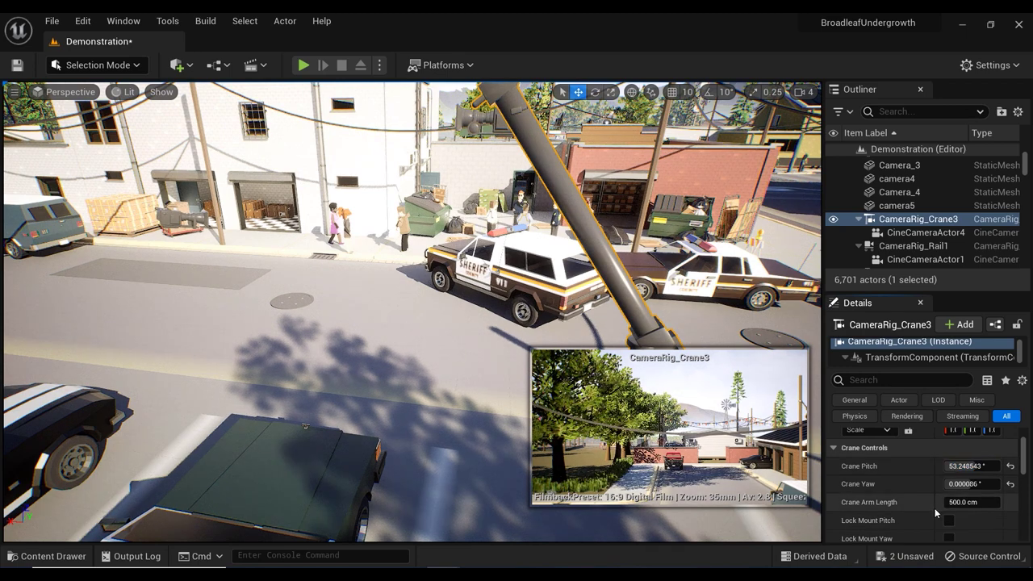
{"action": "scroll", "coordinate": [936, 509], "scroll_direction": "down", "scroll_amount": 1}
{"action": "key", "text": "s"}
{"action": "right_click_drag", "start_coordinate": [484, 323], "coordinate": [508, 327]}
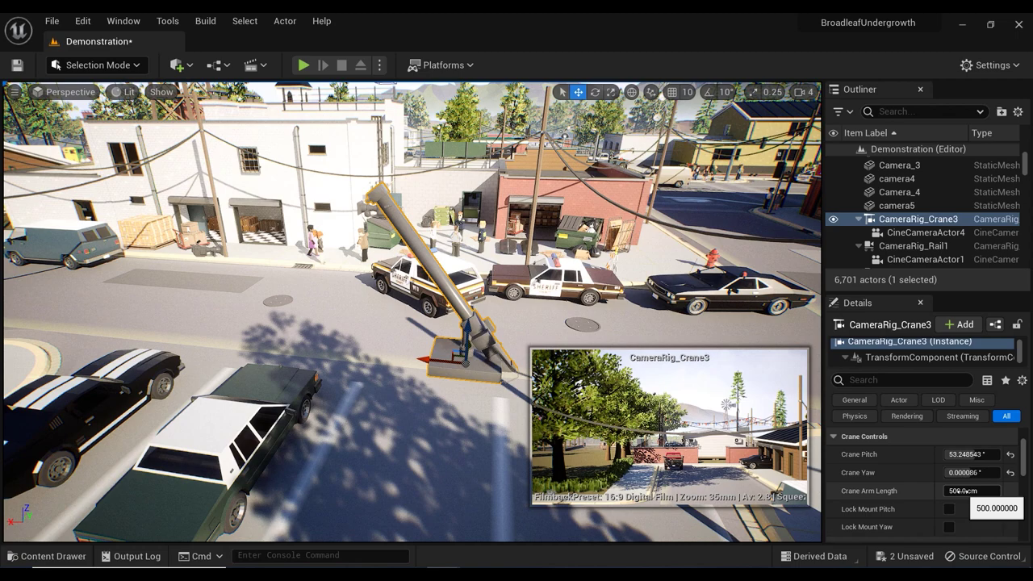
{"action": "mouse_move", "coordinate": [953, 491]}
{"action": "left_mouse_down"}
{"action": "mouse_move", "coordinate": [993, 491]}
{"action": "mouse_move", "coordinate": [957, 491]}
{"action": "left_mouse_up"}
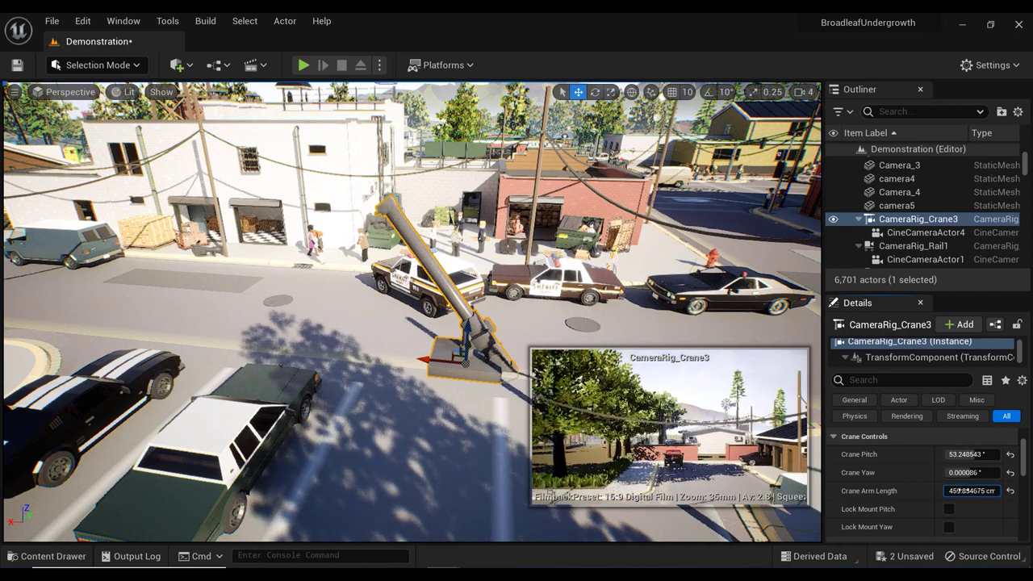
Reset the crane's pitch, yaw and arm length to their default values.
{"action": "left_click", "coordinate": [1010, 455]}
{"action": "left_click", "coordinate": [1010, 473]}
{"action": "left_click", "coordinate": [1010, 491]}
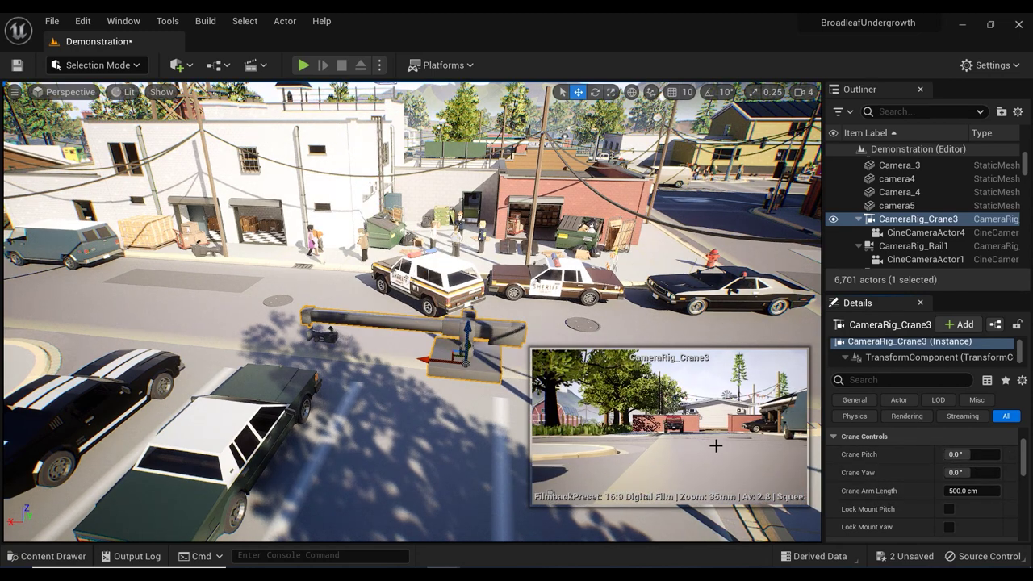
Extend the Crane Arm Length to about 769.6 cm and raise the Crane Pitch to about 6.7°.
{"action": "left_click_drag", "start_coordinate": [969, 490], "coordinate": [1001, 491]}
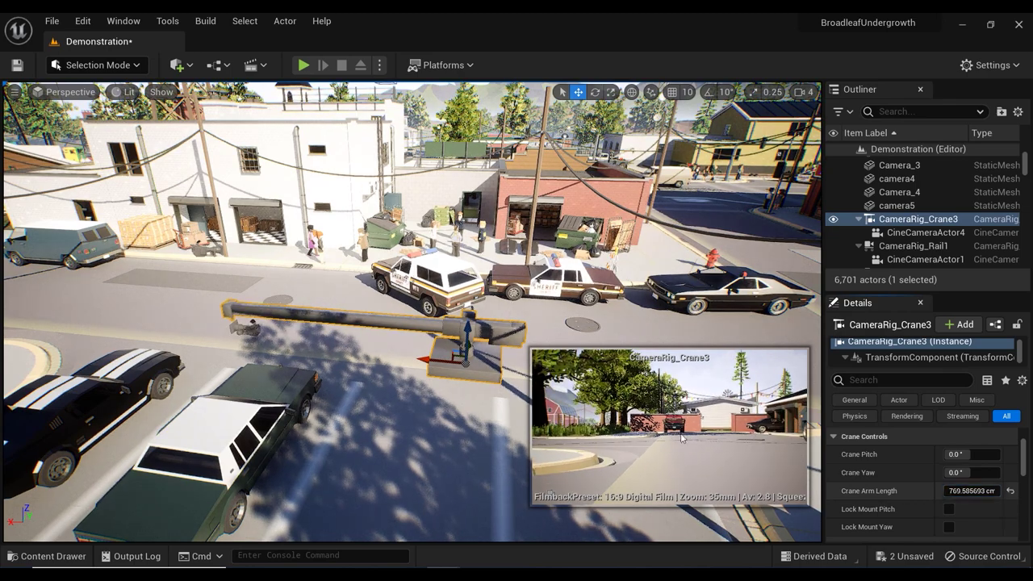
{"action": "mouse_move", "coordinate": [389, 344]}
{"action": "right_mouse_down"}
{"action": "mouse_move", "coordinate": [444, 339]}
{"action": "mouse_move", "coordinate": [428, 343]}
{"action": "mouse_move", "coordinate": [428, 371]}
{"action": "mouse_move", "coordinate": [388, 345]}
{"action": "right_mouse_up"}
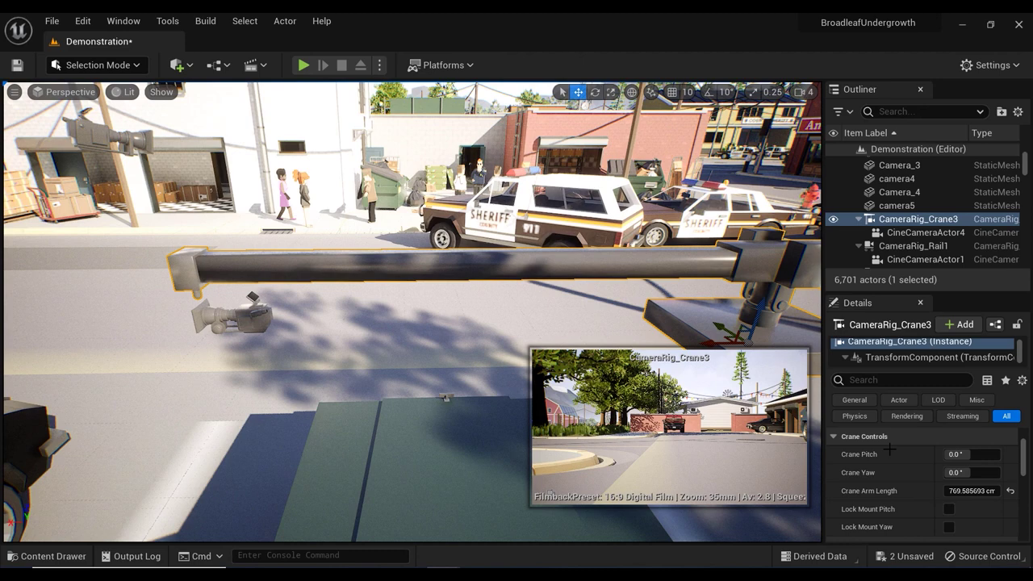
{"action": "mouse_move", "coordinate": [969, 454]}
{"action": "left_mouse_down"}
{"action": "mouse_move", "coordinate": [993, 454]}
{"action": "mouse_move", "coordinate": [972, 454]}
{"action": "left_mouse_up"}
{"action": "right_click_drag", "start_coordinate": [470, 339], "coordinate": [471, 303]}
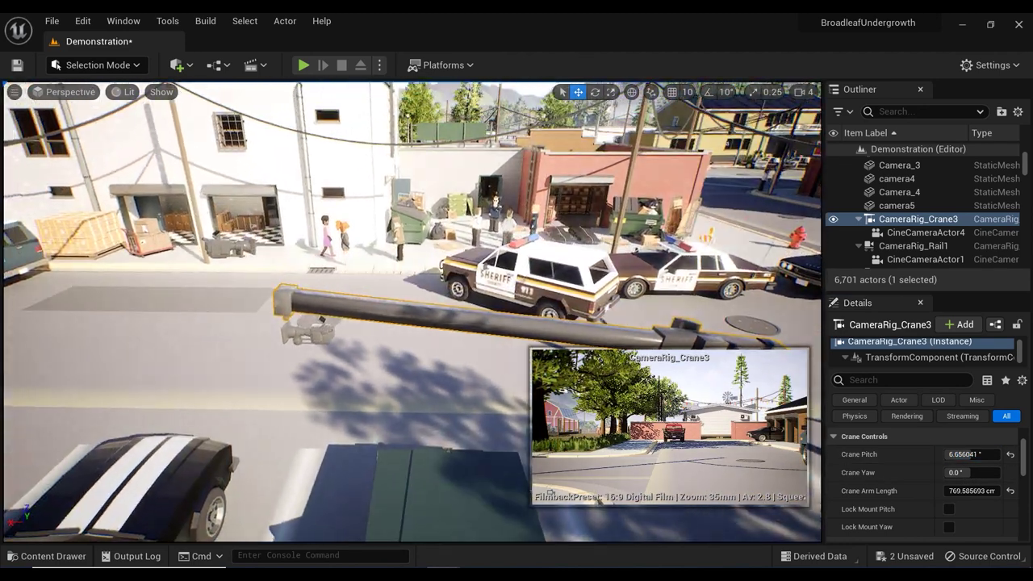
{"action": "mouse_move", "coordinate": [969, 454]}
{"action": "left_mouse_down"}
{"action": "mouse_move", "coordinate": [993, 454]}
{"action": "mouse_move", "coordinate": [969, 455]}
{"action": "left_mouse_up"}
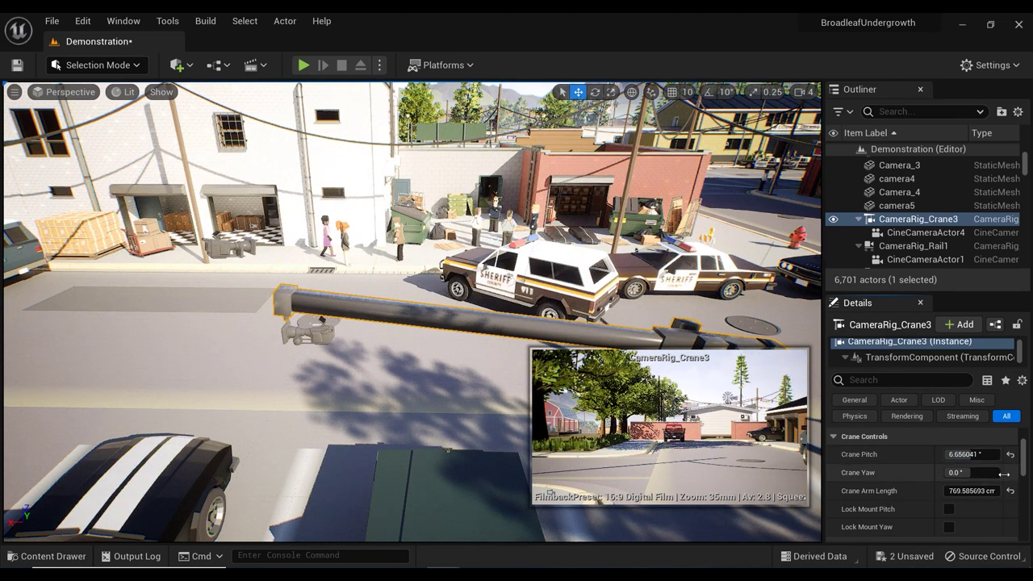
Try Lock Mount Pitch and Lock Mount Yaw with the crane pitched about 6.7° and yawed about -13.3° and -6.7°.
{"action": "left_click", "coordinate": [1010, 455]}
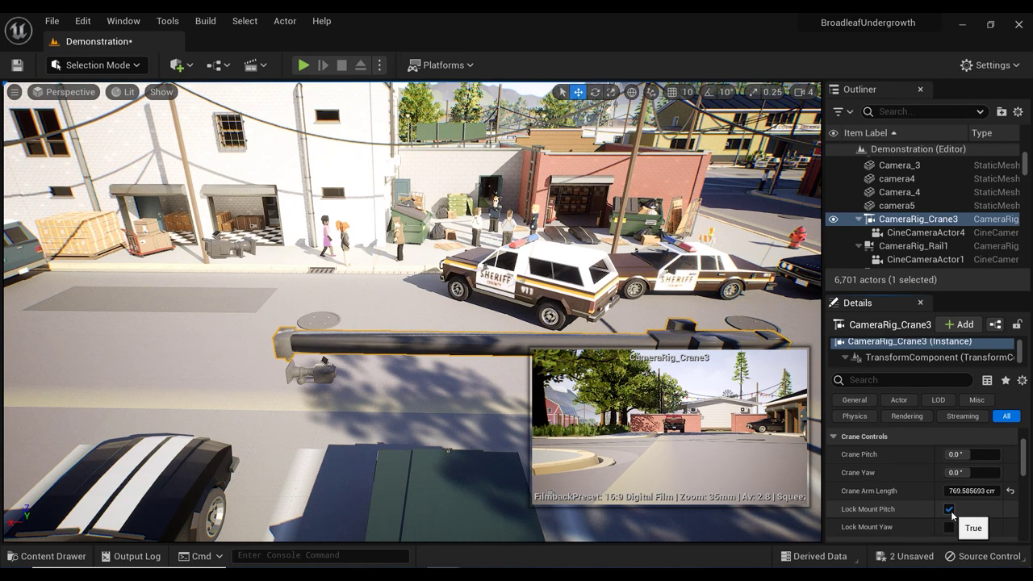
{"action": "mouse_move", "coordinate": [969, 455]}
{"action": "left_mouse_down"}
{"action": "mouse_move", "coordinate": [1018, 454]}
{"action": "mouse_move", "coordinate": [970, 455]}
{"action": "mouse_move", "coordinate": [994, 455]}
{"action": "mouse_move", "coordinate": [971, 454]}
{"action": "mouse_move", "coordinate": [988, 454]}
{"action": "mouse_move", "coordinate": [949, 474]}
{"action": "mouse_move", "coordinate": [994, 474]}
{"action": "mouse_move", "coordinate": [968, 474]}
{"action": "left_mouse_up"}
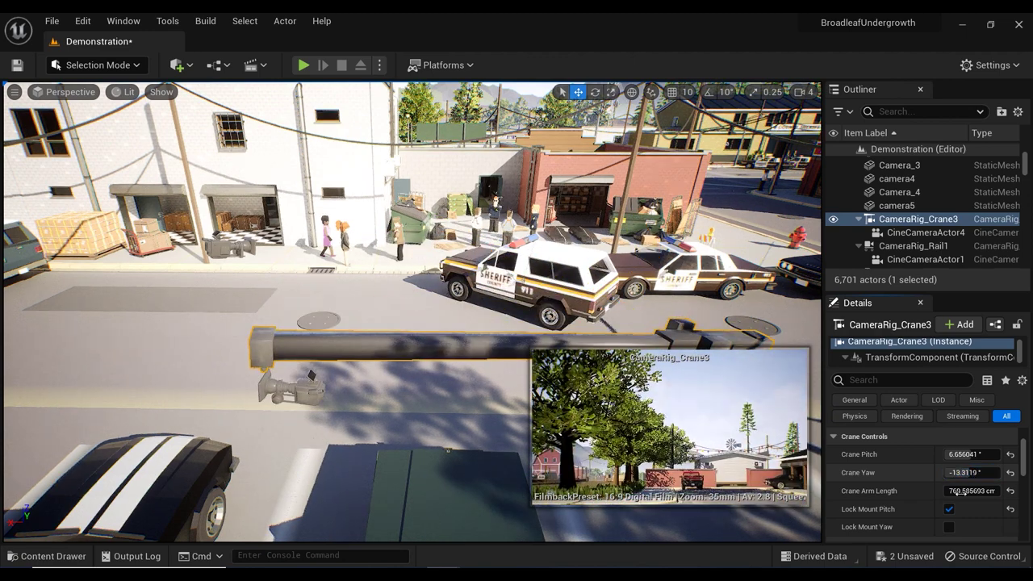
{"action": "left_click", "coordinate": [1012, 475]}
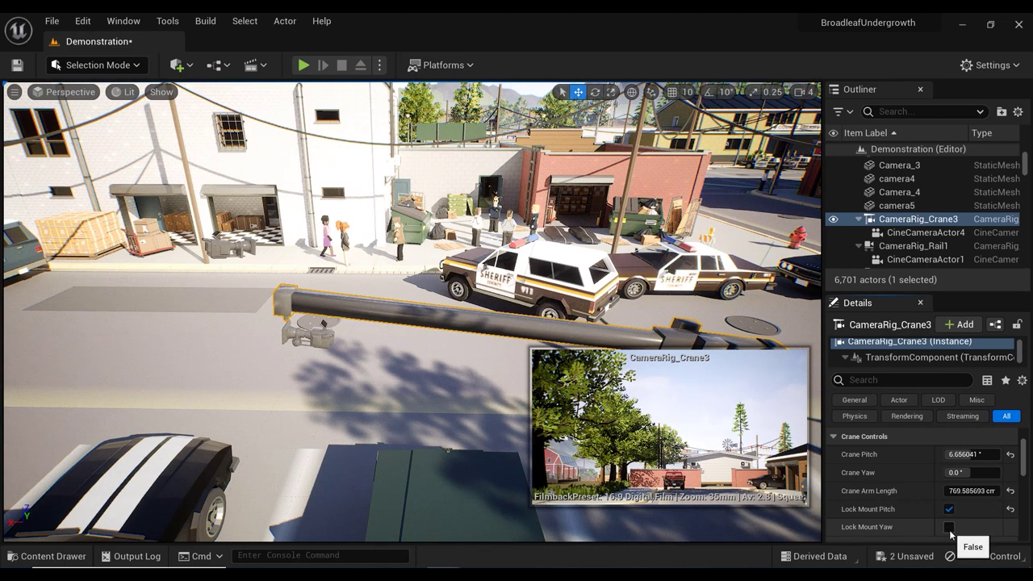
{"action": "mouse_move", "coordinate": [969, 474]}
{"action": "left_mouse_down"}
{"action": "mouse_move", "coordinate": [1002, 474]}
{"action": "mouse_move", "coordinate": [967, 472]}
{"action": "mouse_move", "coordinate": [988, 454]}
{"action": "mouse_move", "coordinate": [973, 455]}
{"action": "left_mouse_up"}
Reset all Crane Controls to their defaults, including the arm length and both mount locks.
{"action": "left_click", "coordinate": [1010, 455]}
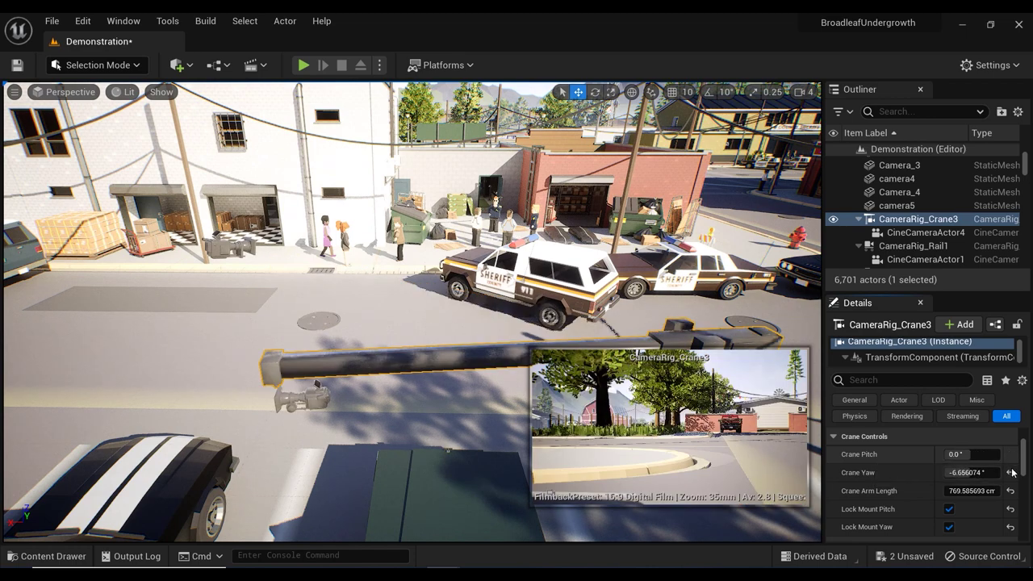
{"action": "left_click", "coordinate": [1010, 473]}
{"action": "left_click", "coordinate": [1010, 491]}
{"action": "left_click", "coordinate": [1010, 509]}
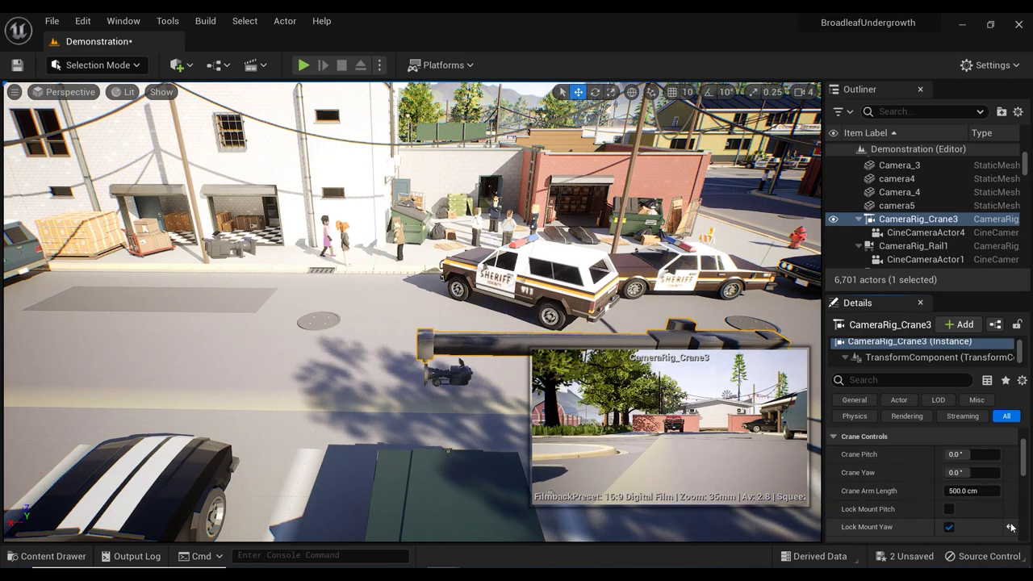
{"action": "left_click", "coordinate": [1010, 526]}
{"action": "right_click_drag", "start_coordinate": [944, 513], "coordinate": [938, 489]}
{"action": "scroll", "coordinate": [939, 493], "scroll_direction": "up", "scroll_amount": 1}
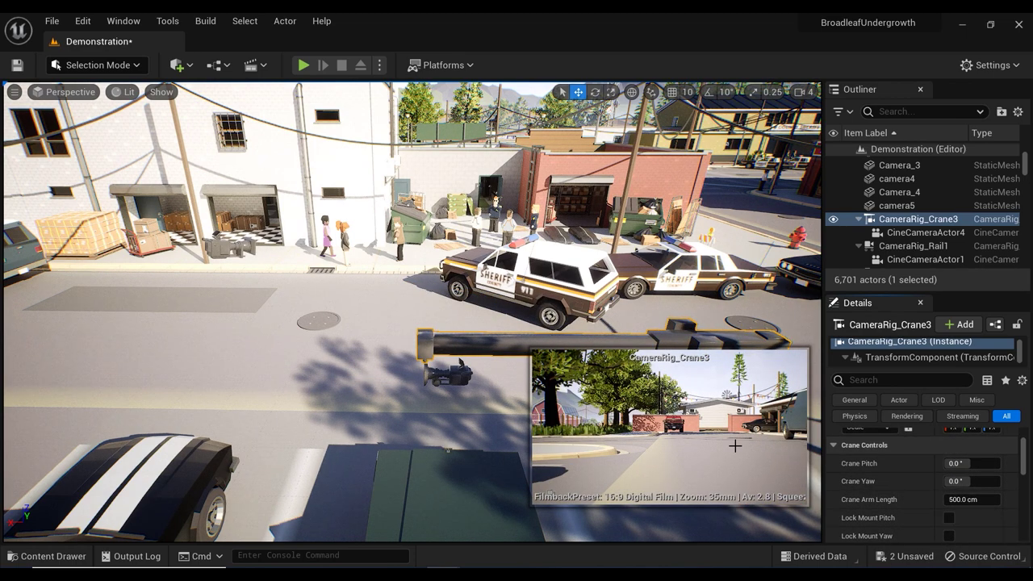
Move the camera rig crane along the street and rotate it so its camera faces the open garages across the sidewalk.
{"action": "key", "text": "Escape"}
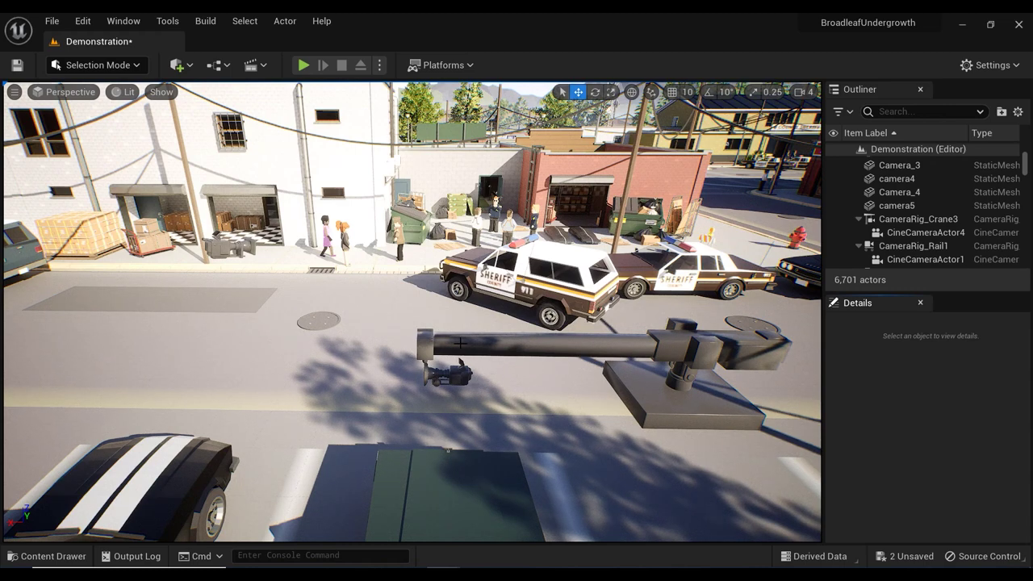
{"action": "left_click", "coordinate": [666, 399]}
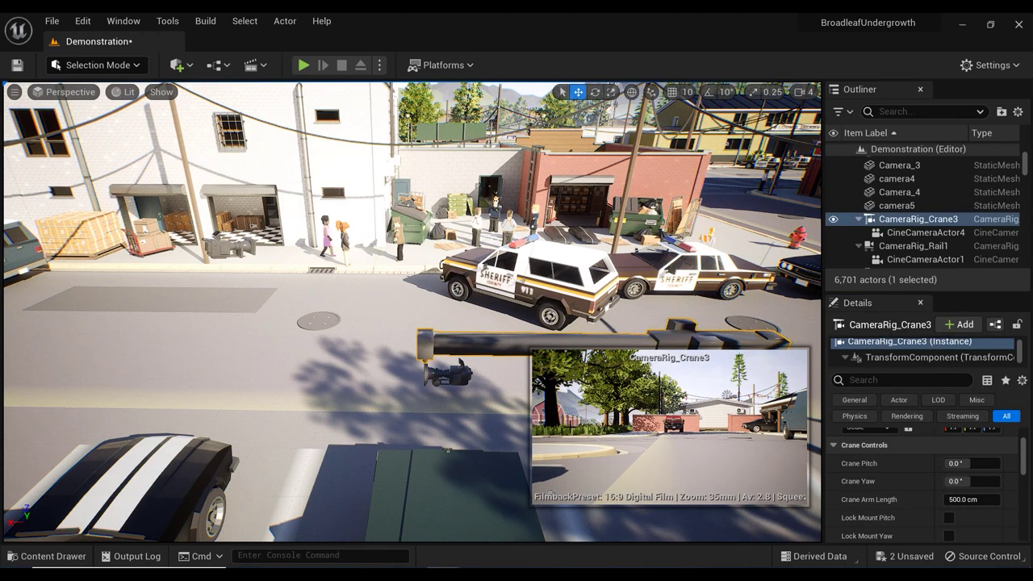
{"action": "key", "text": "f"}
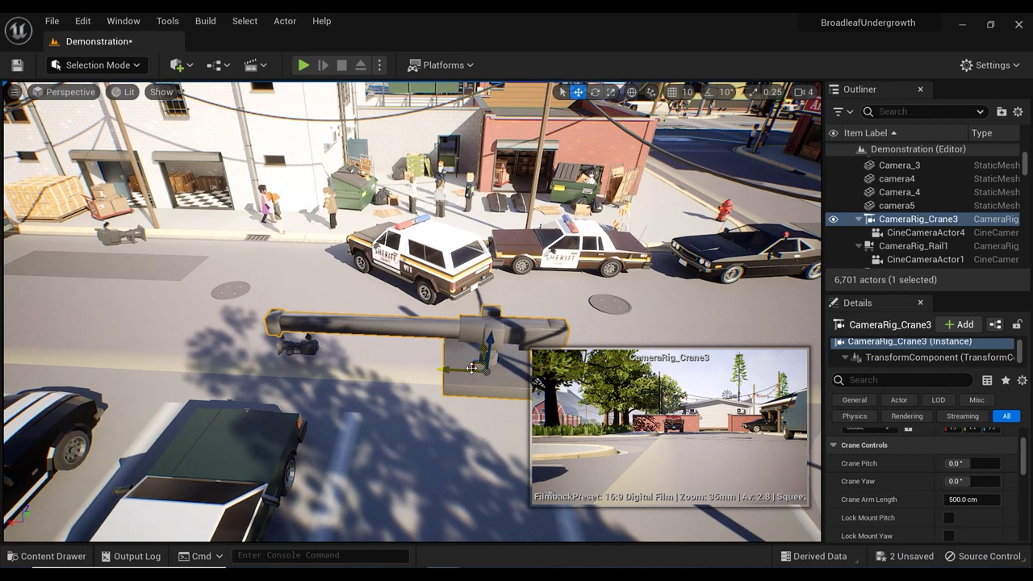
{"action": "left_click_drag", "start_coordinate": [471, 369], "coordinate": [193, 376]}
{"action": "key", "text": "e"}
{"action": "right_click_drag", "start_coordinate": [192, 376], "coordinate": [242, 323]}
{"action": "key", "text": "w"}
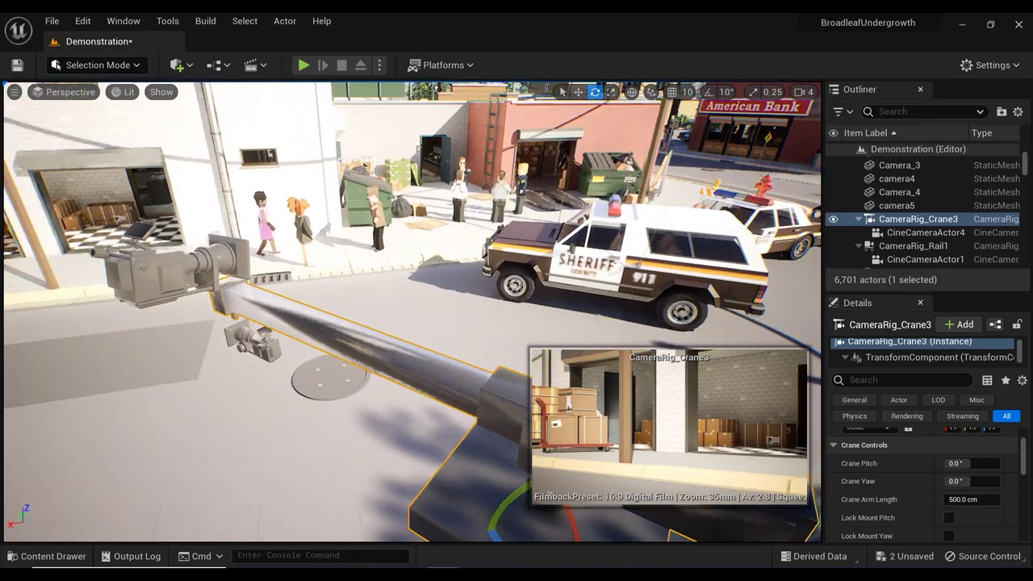
Delete the separate cine camera CineCameraActor2 hovering beside the end of the crane arm despite its sequence reference.
{"action": "left_click", "coordinate": [213, 261]}
{"action": "key", "text": "w"}
{"action": "key", "text": "Delete"}
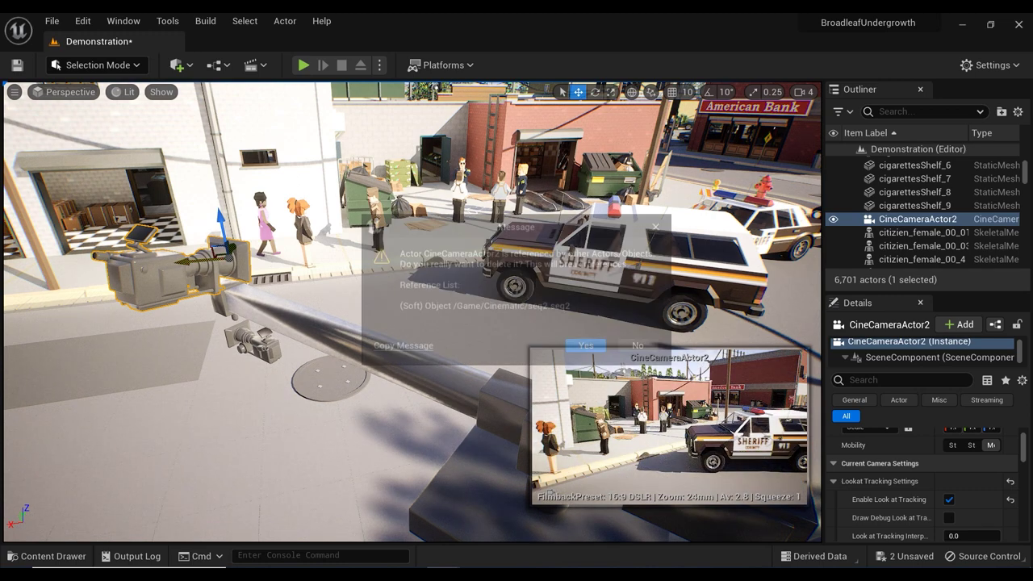
{"action": "key", "text": "Return"}
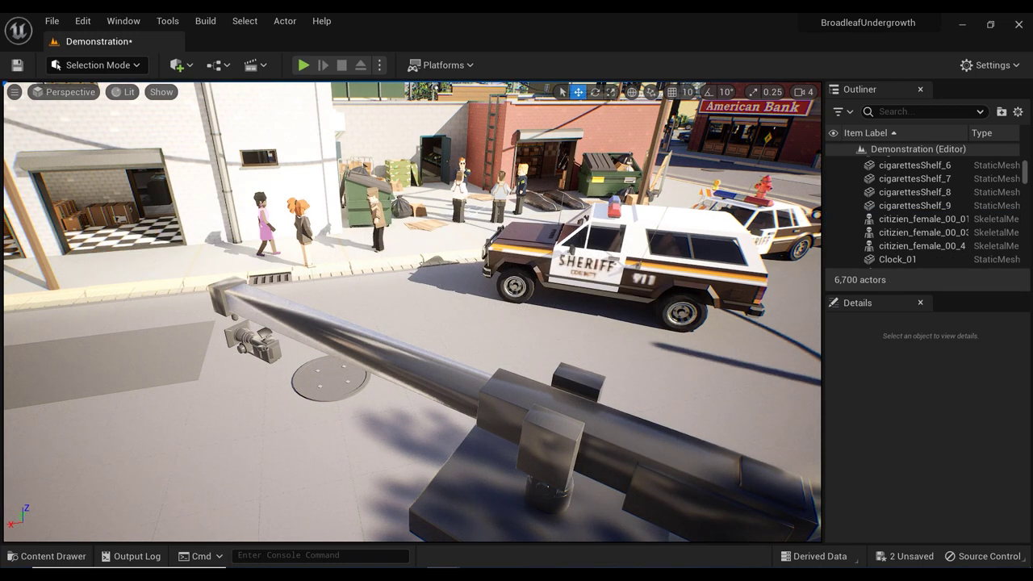
Make the crane's cine camera track a police officer in the group beside the dumpster and enable Look at Tracking.
{"action": "left_click", "coordinate": [254, 343]}
{"action": "right_click_drag", "start_coordinate": [937, 489], "coordinate": [937, 466]}
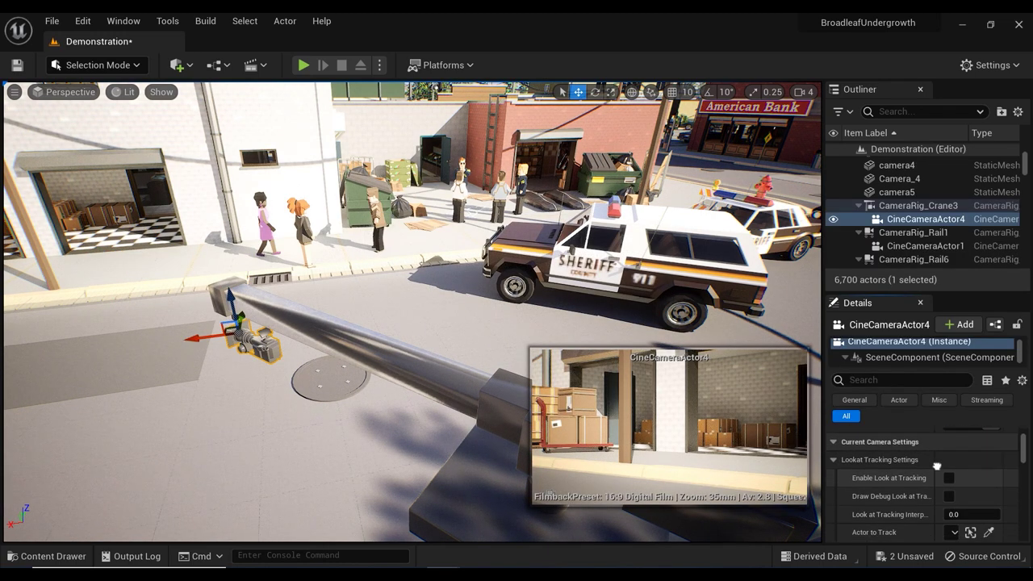
{"action": "scroll", "coordinate": [936, 466], "scroll_direction": "down", "scroll_amount": 1}
{"action": "left_click", "coordinate": [988, 510]}
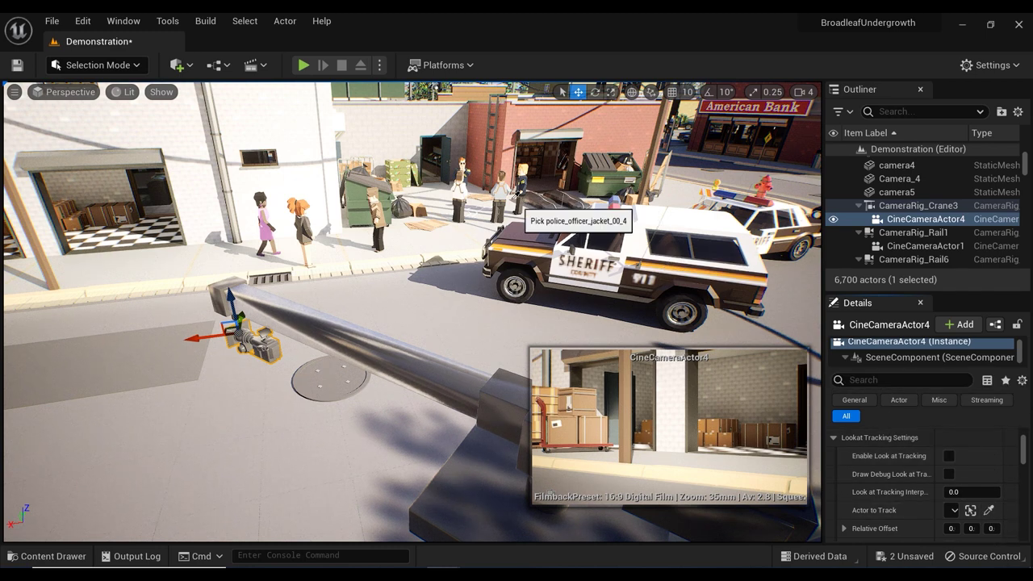
{"action": "left_click", "coordinate": [509, 190]}
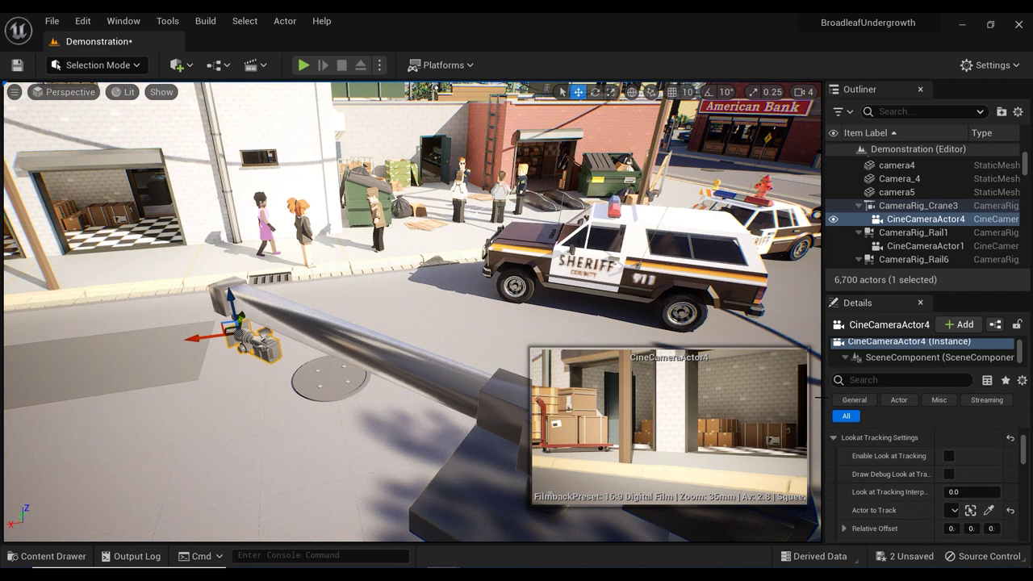
{"action": "left_click", "coordinate": [949, 456]}
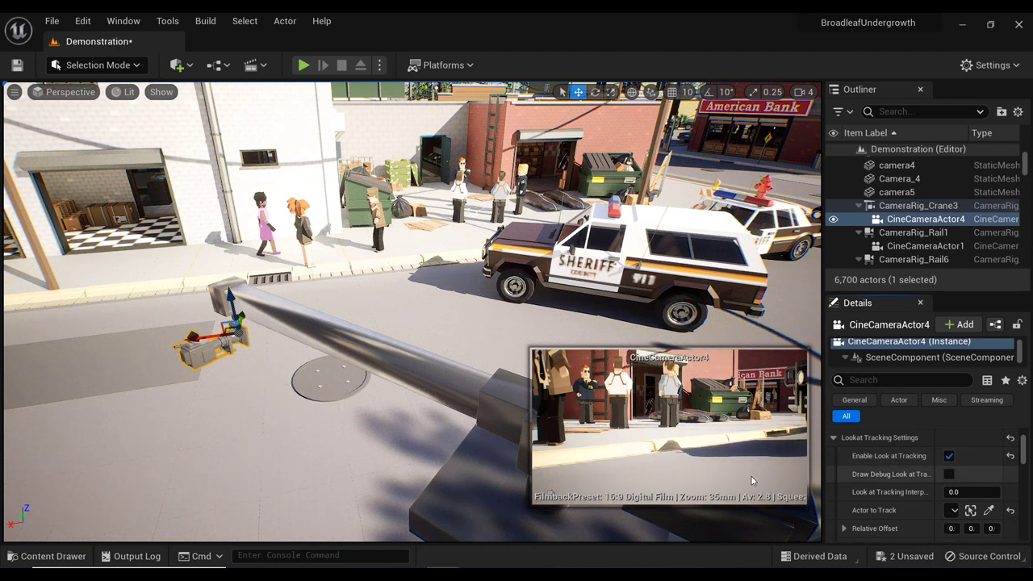
{"action": "scroll", "coordinate": [888, 485], "scroll_direction": "up", "scroll_amount": 1}
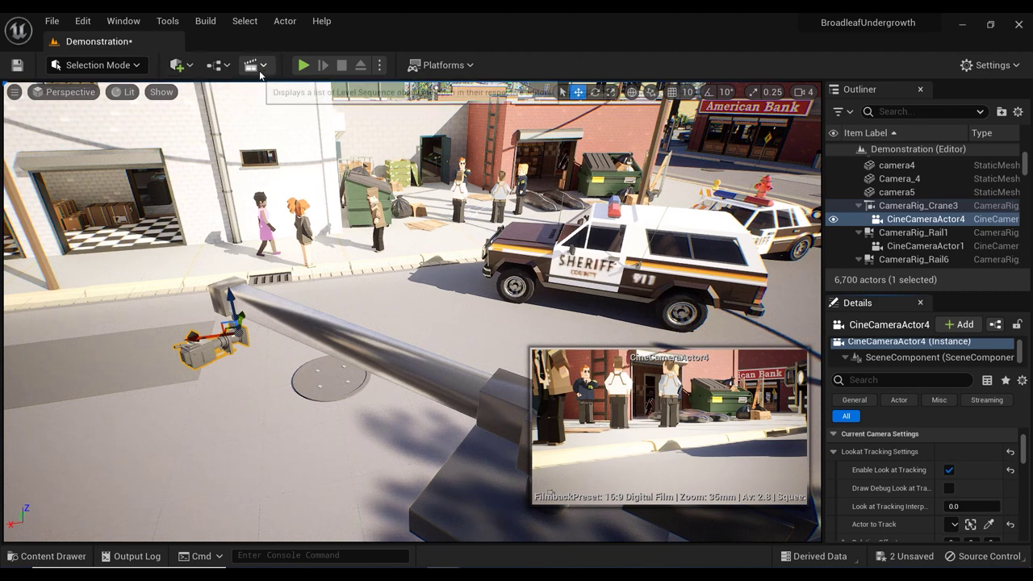
Create a level sequence named seq3 in the Cinematic folder and dock its Sequencer below the viewport.
{"action": "left_click", "coordinate": [261, 68]}
{"action": "left_click", "coordinate": [307, 102]}
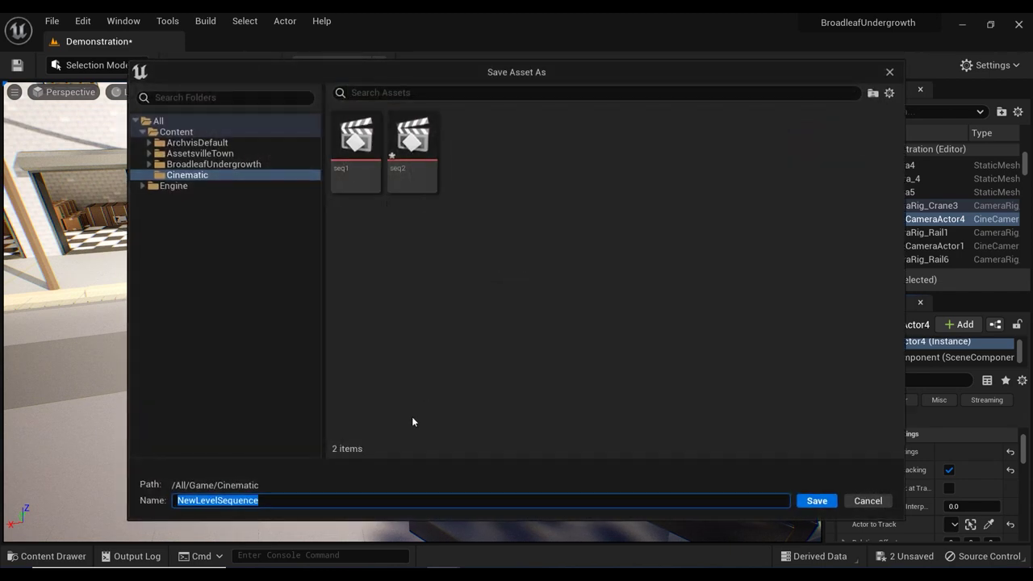
{"action": "type", "text": "seq3"}
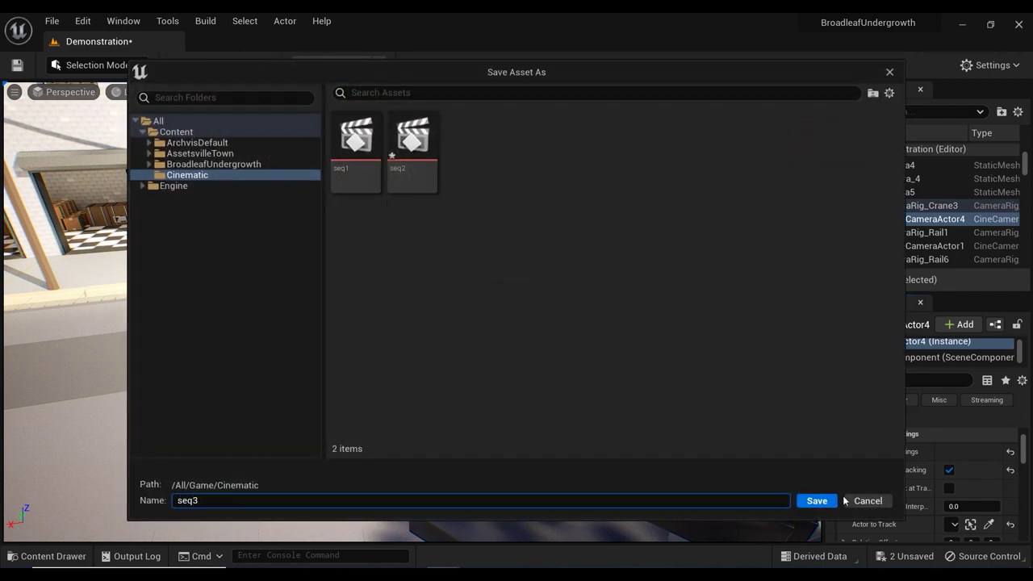
{"action": "left_click", "coordinate": [811, 499]}
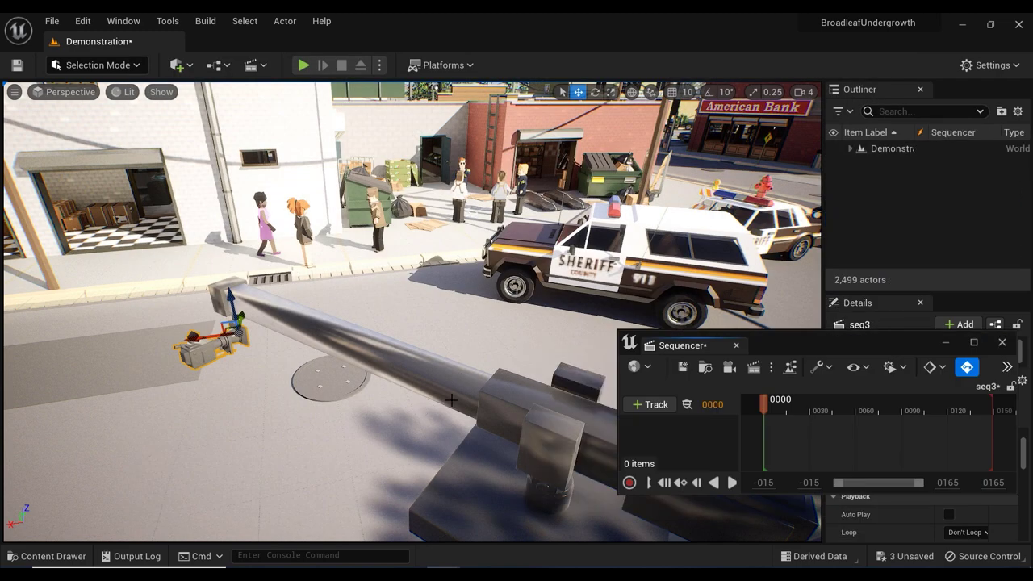
{"action": "left_click_drag", "start_coordinate": [678, 358], "coordinate": [208, 470]}
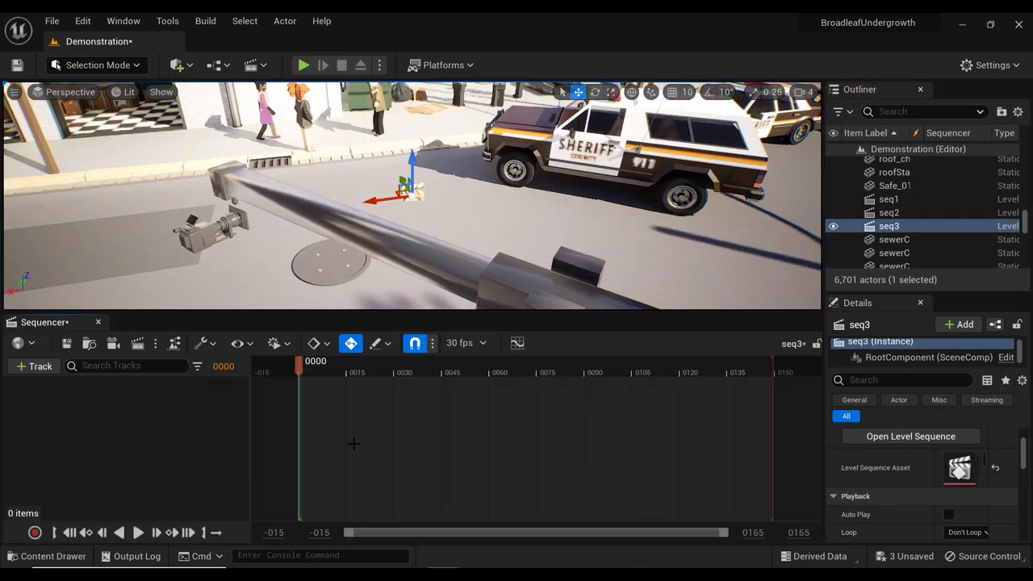
Add the CameraRig_Crane3 actor to the seq3 sequence as a track.
{"action": "left_click", "coordinate": [34, 369]}
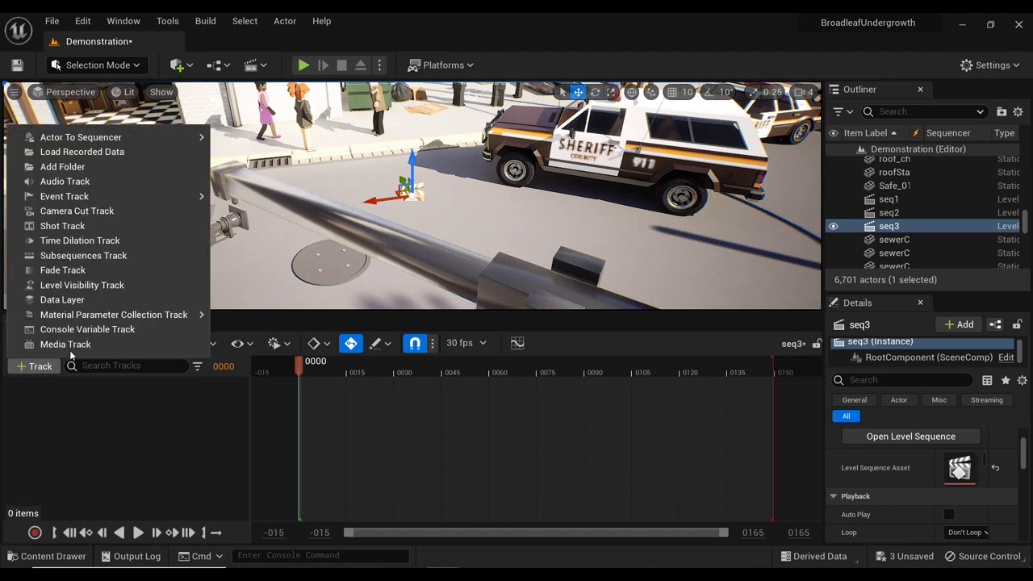
{"action": "mouse_move", "coordinate": [81, 137]}
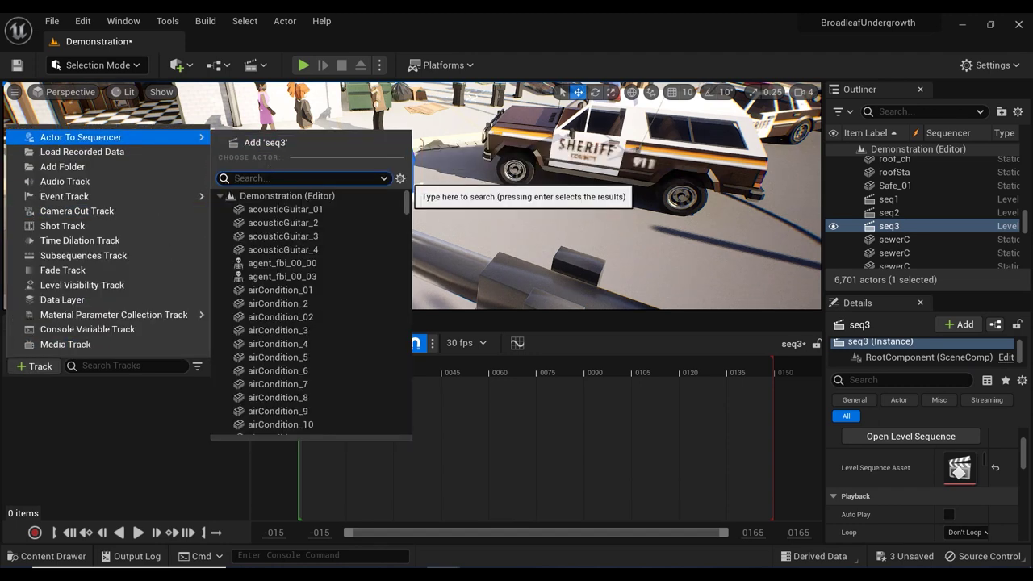
{"action": "type", "text": "crane3"}
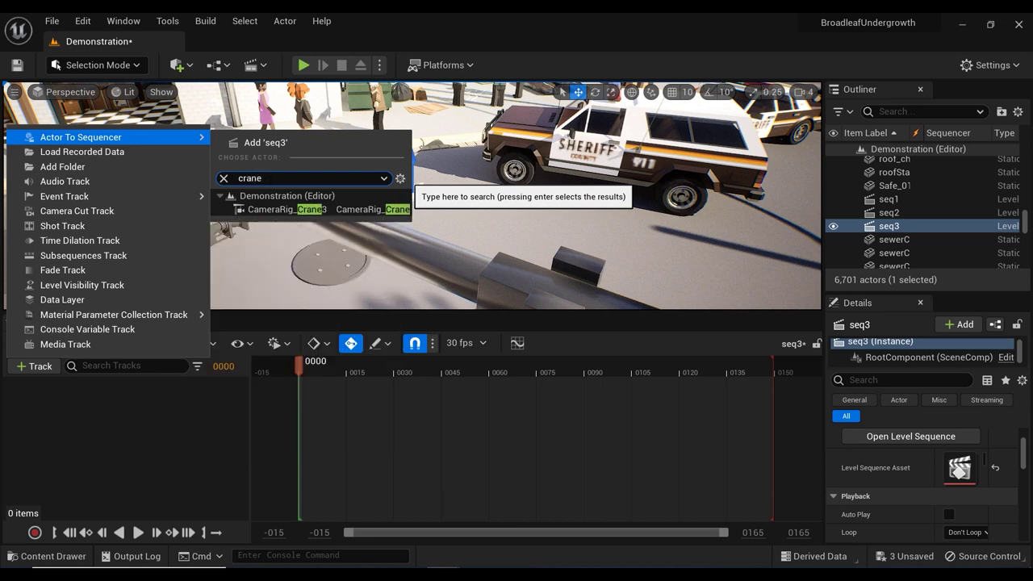
{"action": "left_click", "coordinate": [299, 209]}
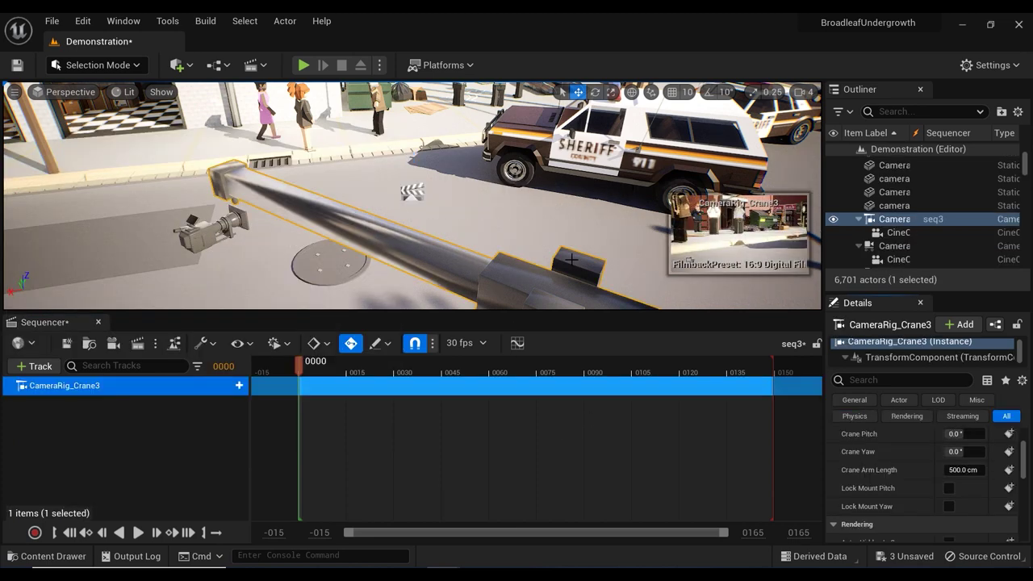
Extend the end of the sequence's playback range to about frame 297.
{"action": "right_click_drag", "start_coordinate": [571, 260], "coordinate": [505, 260]}
{"action": "scroll", "coordinate": [411, 194], "scroll_direction": "down", "scroll_amount": 3}
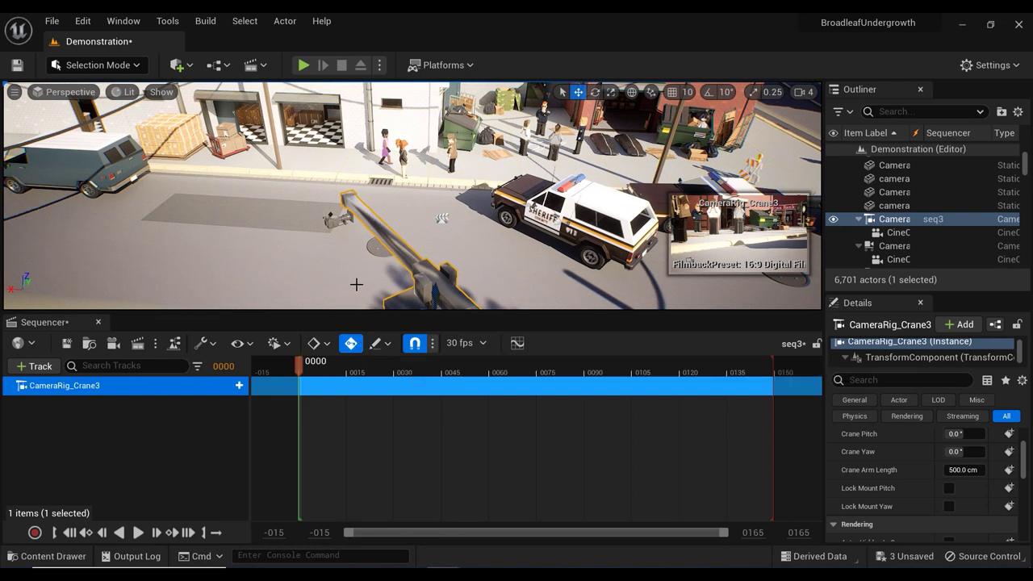
{"action": "mouse_move", "coordinate": [355, 283]}
{"action": "right_mouse_down"}
{"action": "mouse_move", "coordinate": [321, 266]}
{"action": "mouse_move", "coordinate": [317, 284]}
{"action": "mouse_move", "coordinate": [355, 284]}
{"action": "right_mouse_up"}
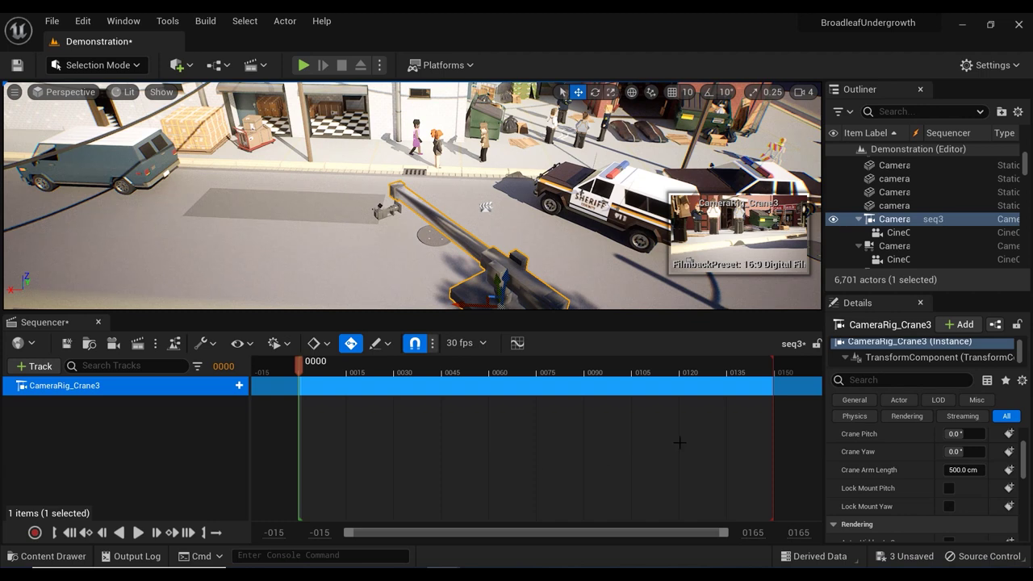
{"action": "scroll", "coordinate": [645, 457], "scroll_direction": "down", "scroll_amount": 5, "text": "ctrl"}
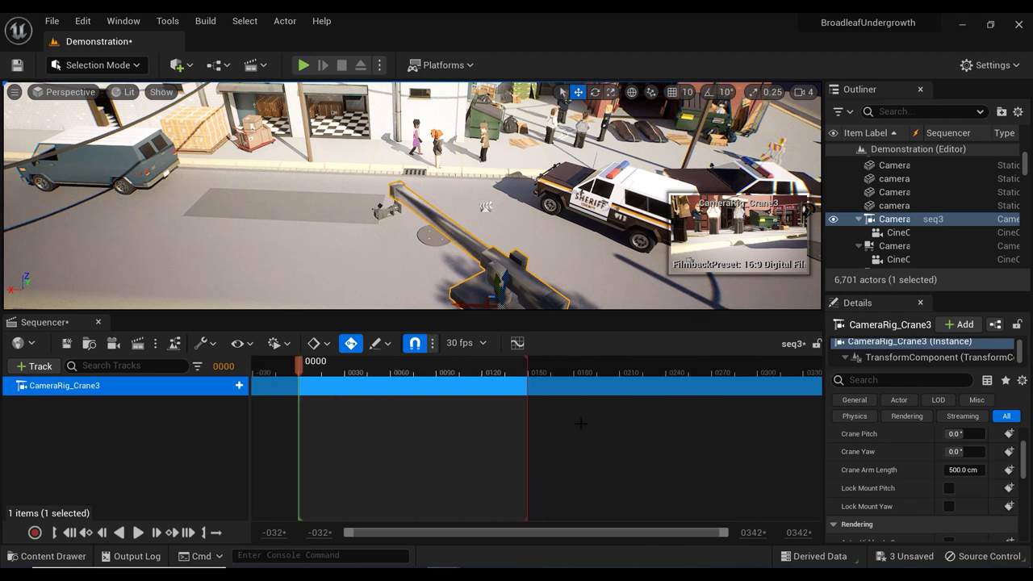
{"action": "left_click_drag", "start_coordinate": [583, 367], "coordinate": [770, 374]}
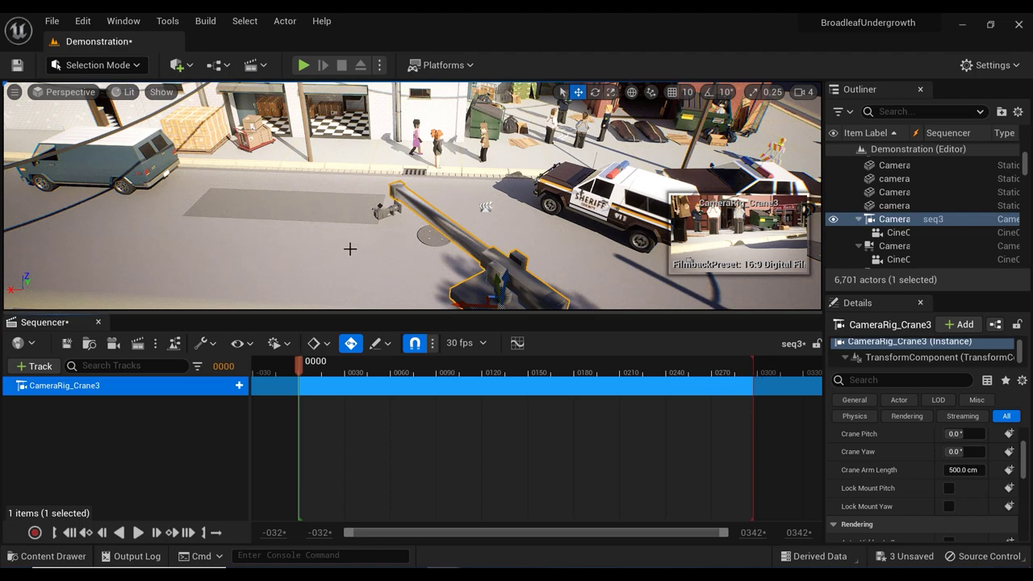
Try a crane pitch of 36 degrees on the rig and reset it to its default.
{"action": "right_click_drag", "start_coordinate": [350, 244], "coordinate": [351, 245]}
{"action": "right_click_drag", "start_coordinate": [684, 252], "coordinate": [684, 252]}
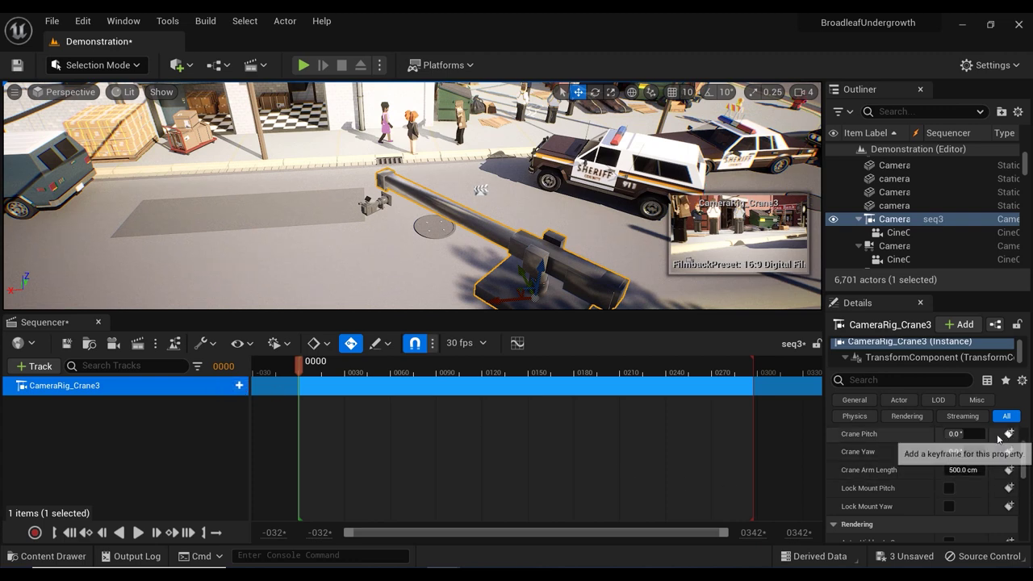
{"action": "left_click", "coordinate": [957, 433]}
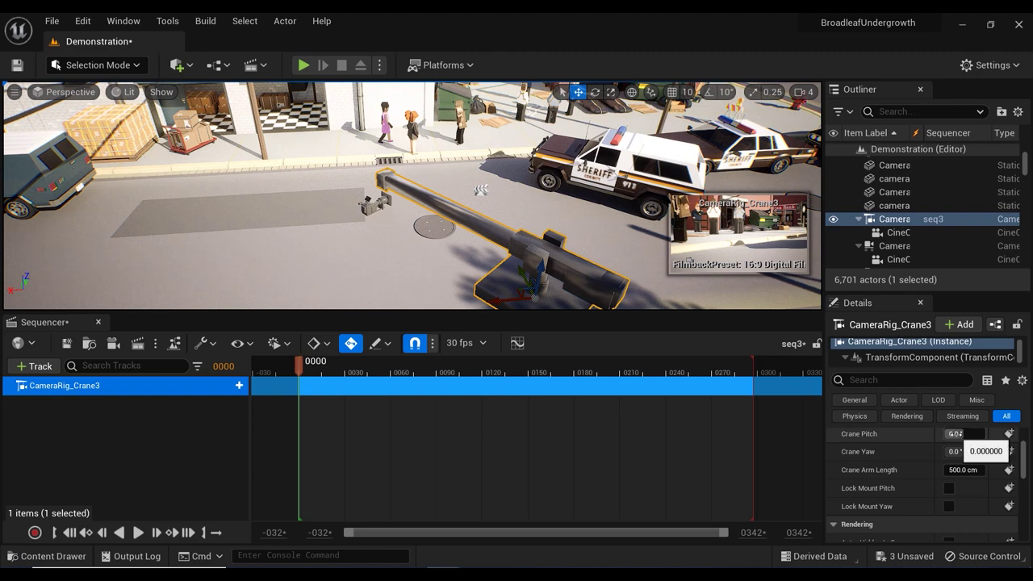
{"action": "type", "text": "36"}
{"action": "key", "text": "Return"}
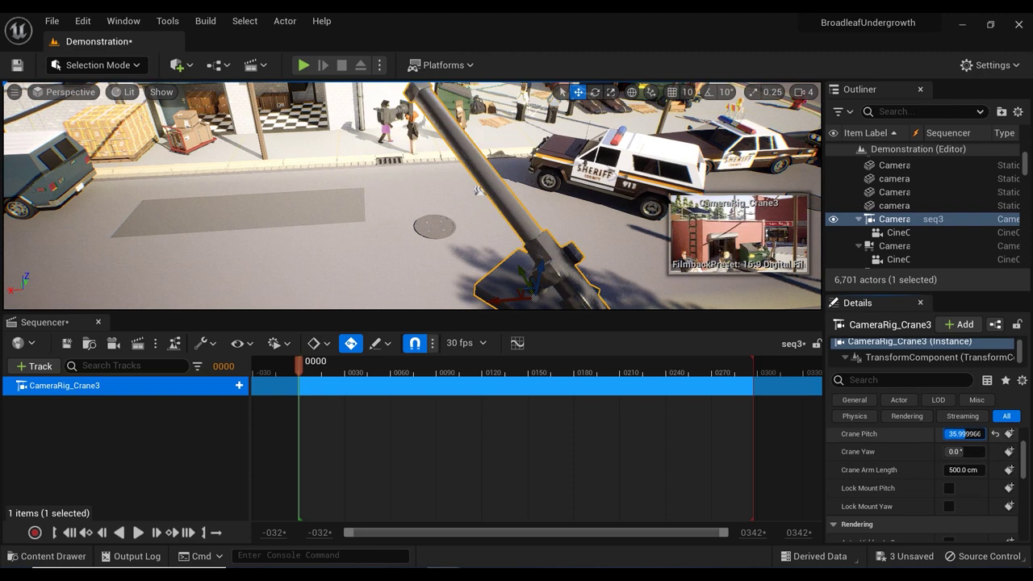
{"action": "left_click", "coordinate": [995, 434]}
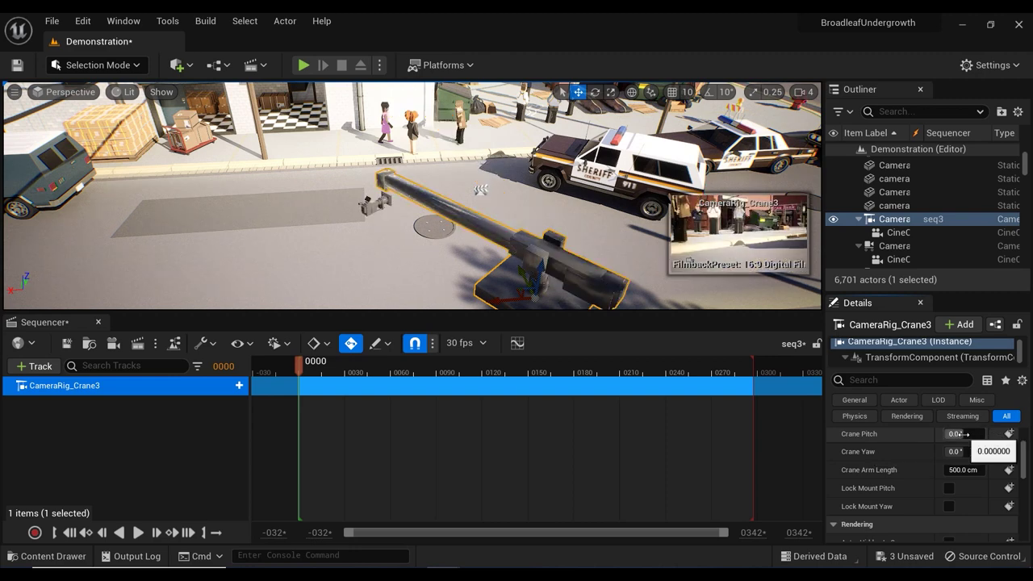
Add keyframes for the crane's pitch, yaw and arm length at frame 0 with their current values.
{"action": "left_click", "coordinate": [1008, 435]}
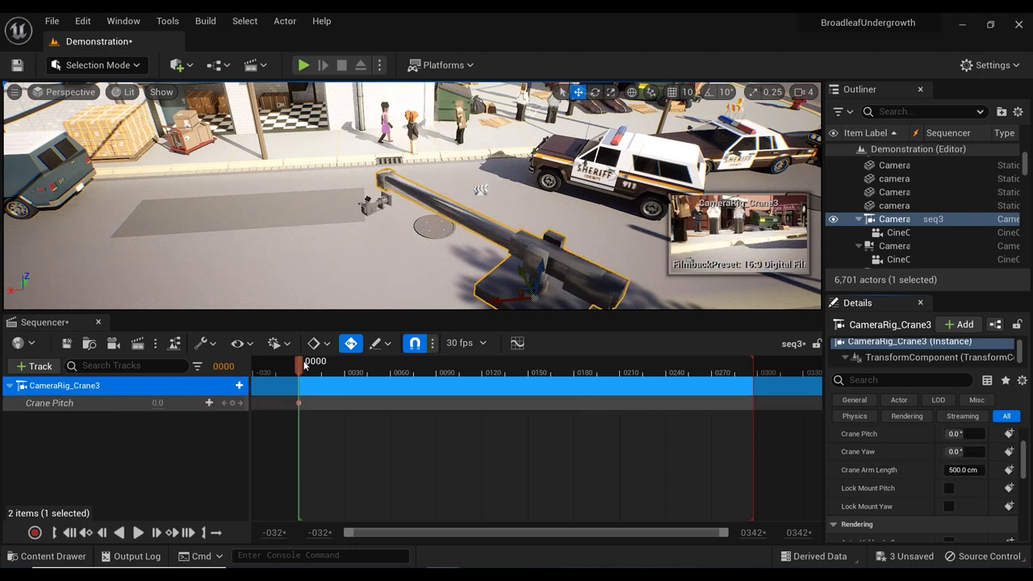
{"action": "left_click", "coordinate": [1010, 451]}
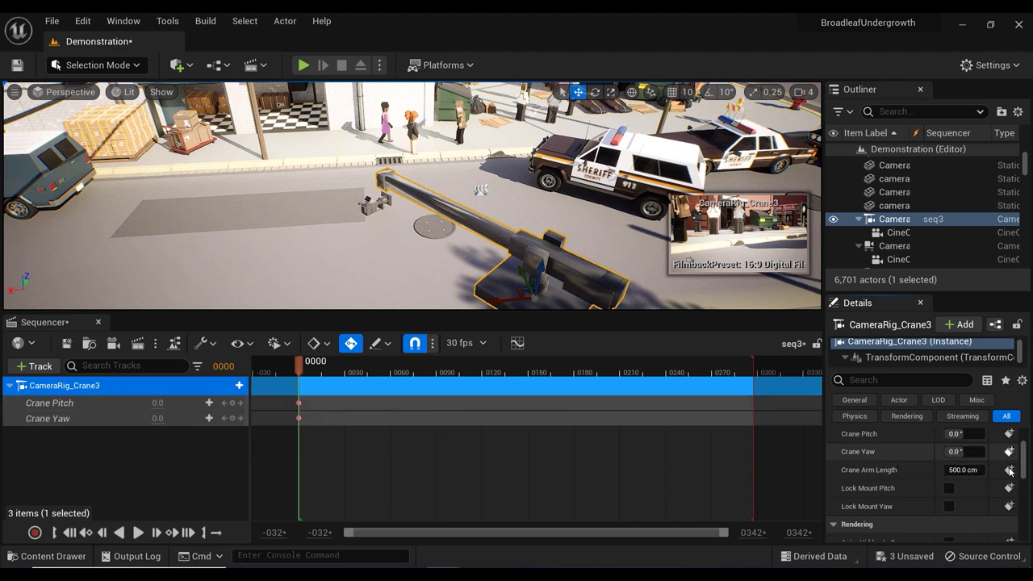
{"action": "left_click", "coordinate": [1009, 470]}
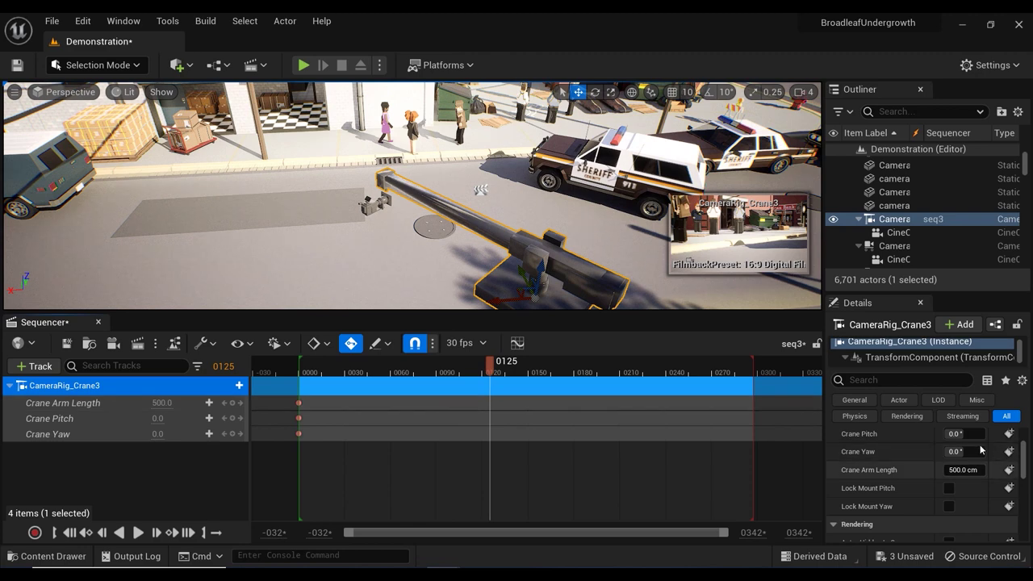
Key the crane pitch at about 28.8° and yaw at about 100.8° on frame 125, and arm length at about 2516.8 cm on frame 297.
{"action": "left_click_drag", "start_coordinate": [964, 434], "coordinate": [481, 190]}
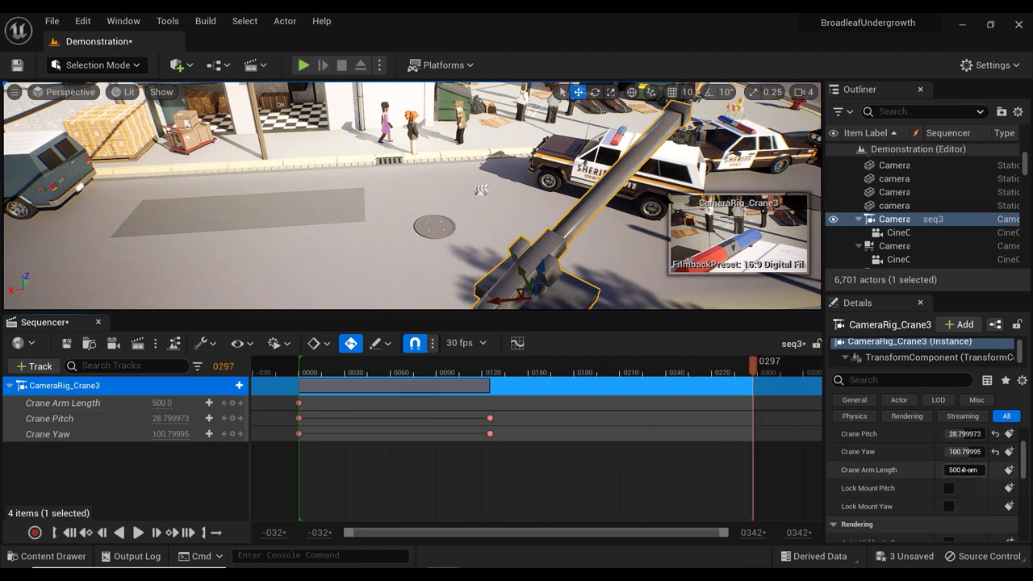
{"action": "left_click_drag", "start_coordinate": [963, 470], "coordinate": [1020, 470]}
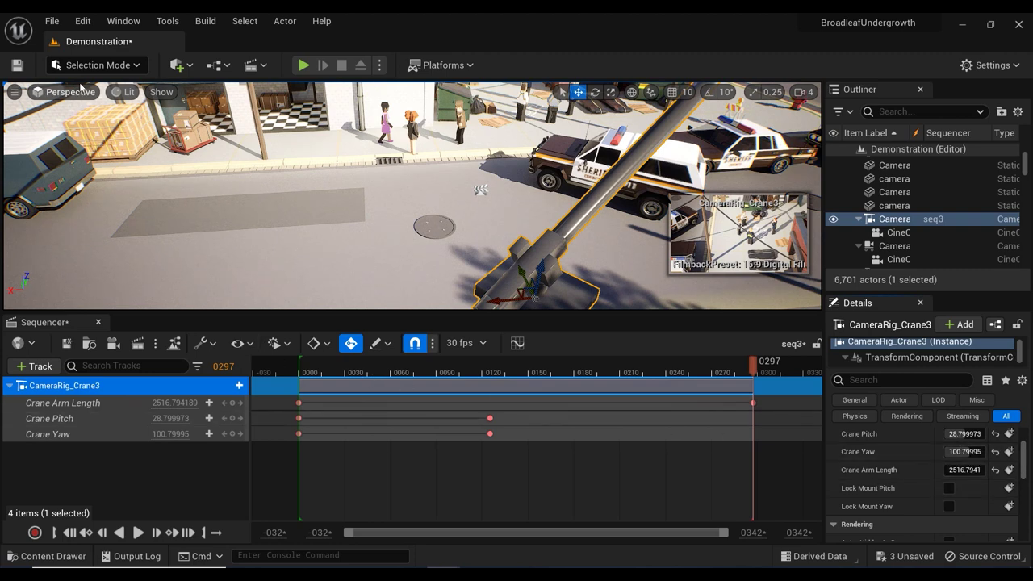
View the scene through CineCameraActor4 in an enlarged viewport and play the crane animation from frame 0.
{"action": "left_click", "coordinate": [79, 90]}
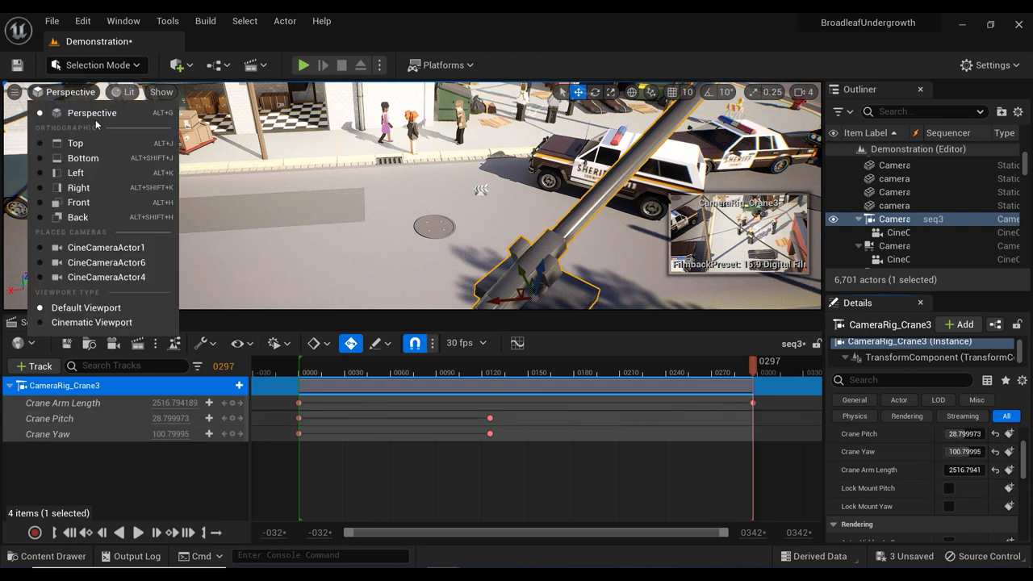
{"action": "left_click", "coordinate": [136, 278]}
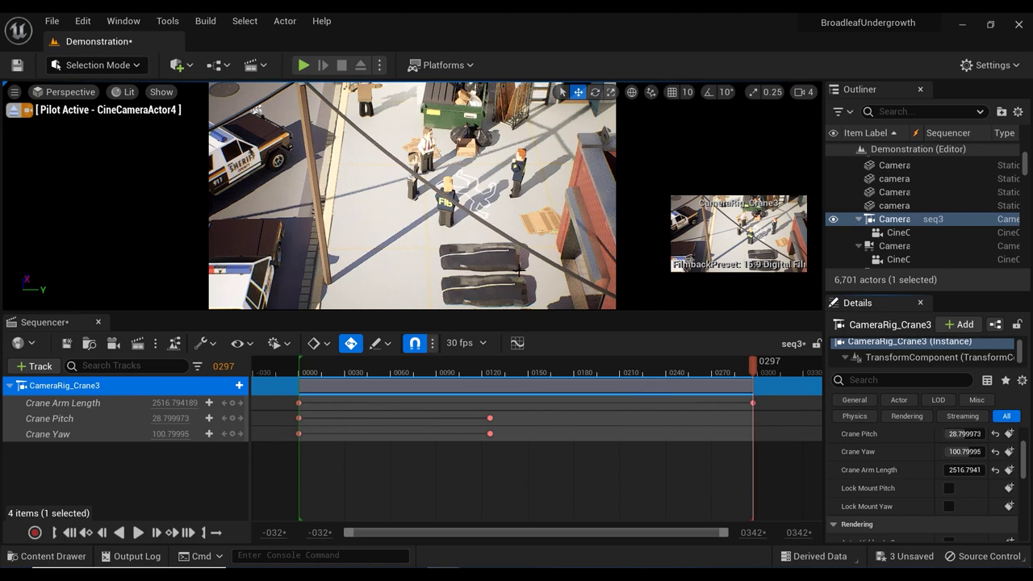
{"action": "left_click", "coordinate": [301, 371]}
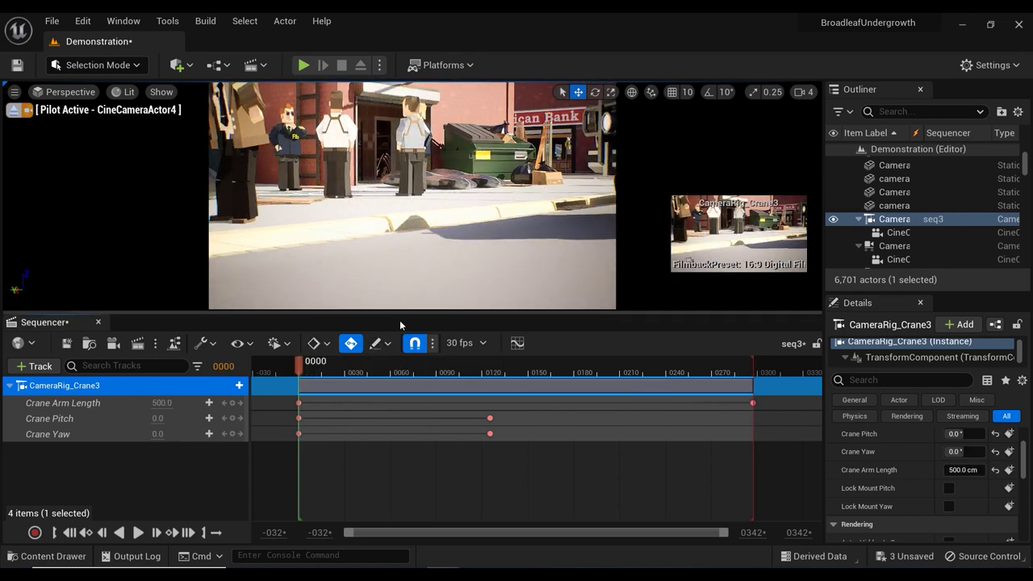
{"action": "left_click_drag", "start_coordinate": [400, 314], "coordinate": [406, 369]}
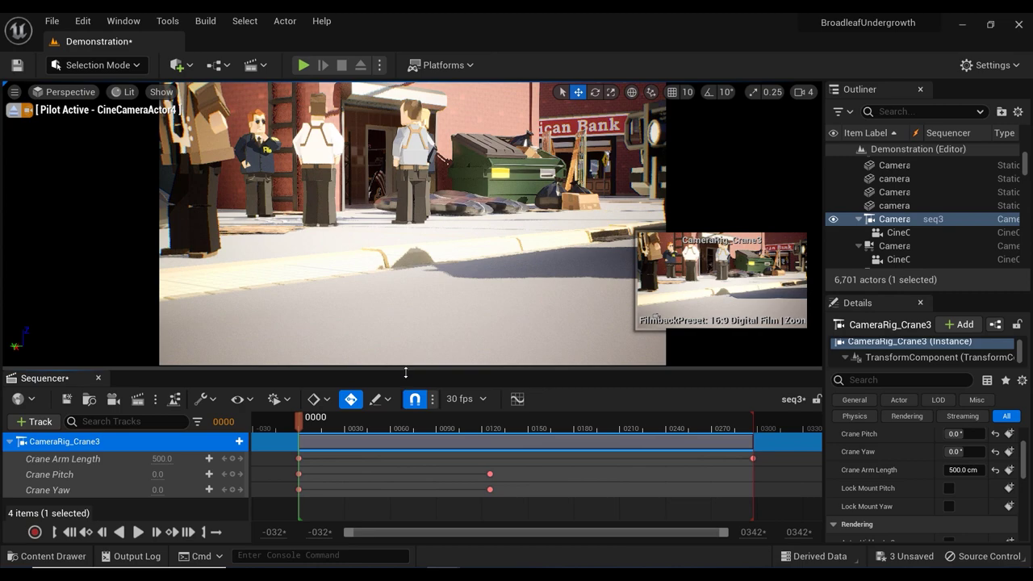
{"action": "left_click", "coordinate": [139, 533]}
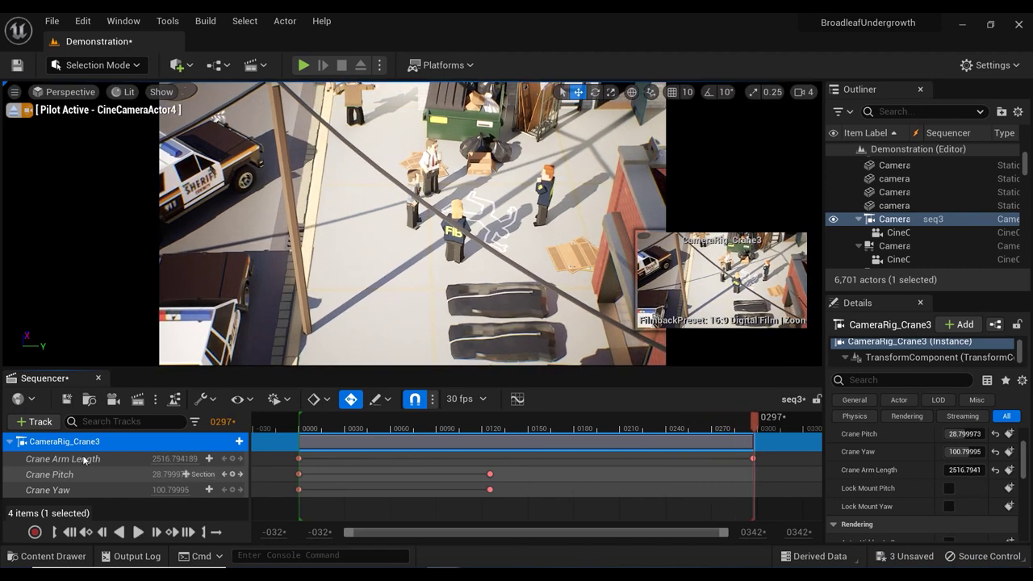
Return to frame 0 and replay the crane shot through the piloted camera.
{"action": "left_click", "coordinate": [36, 422]}
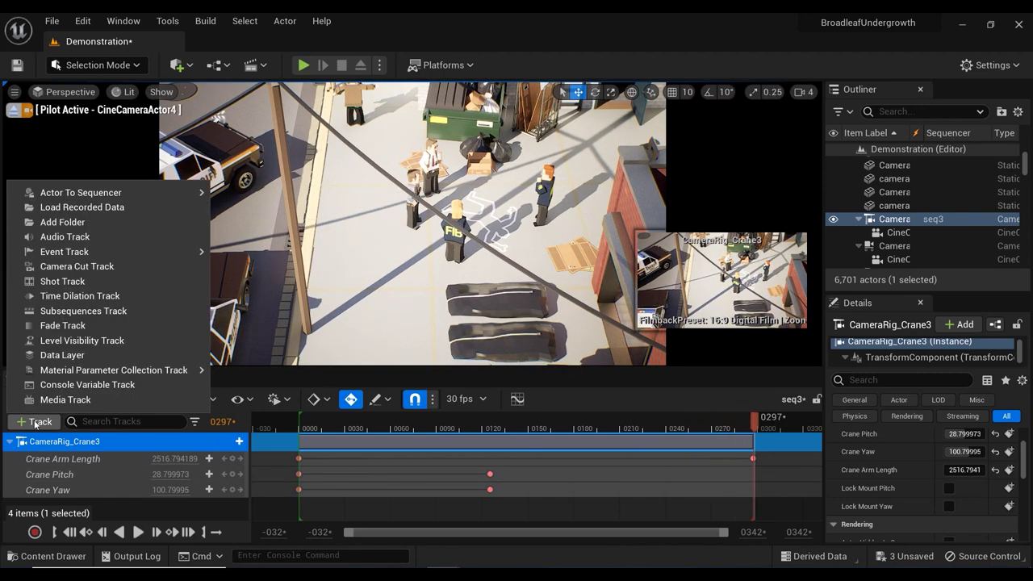
{"action": "left_click", "coordinate": [36, 422]}
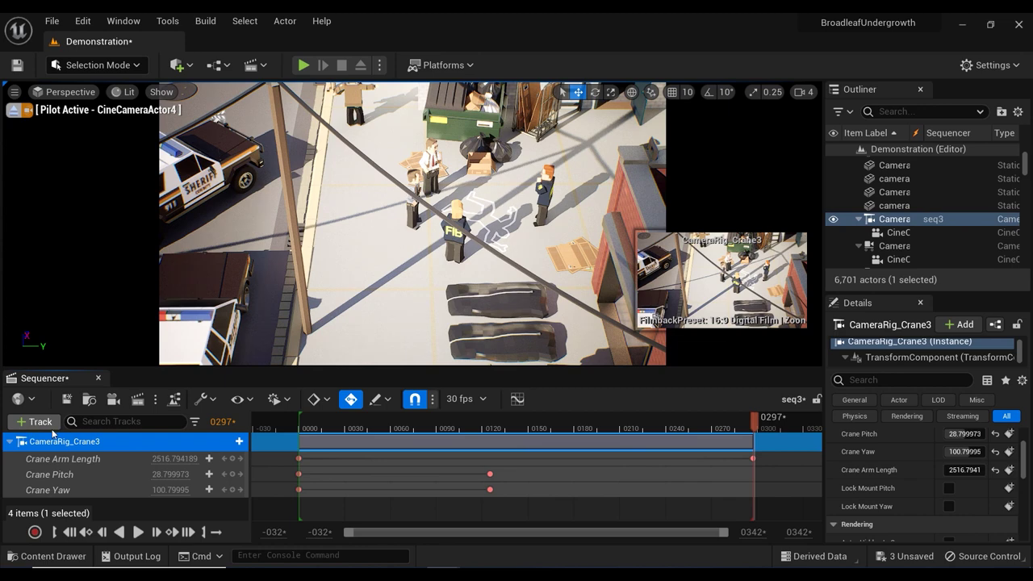
{"action": "left_click", "coordinate": [299, 415]}
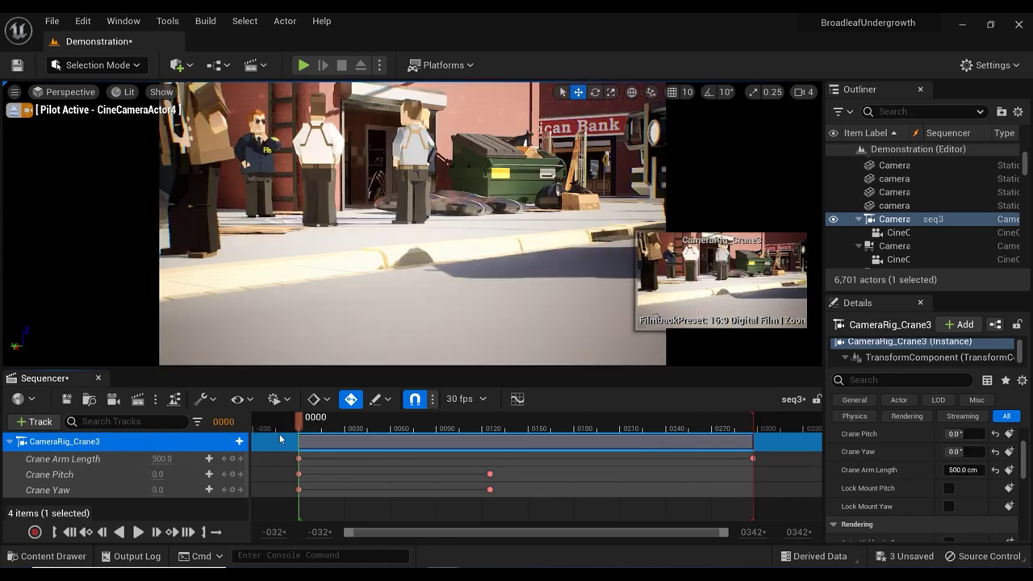
{"action": "left_click", "coordinate": [138, 532]}
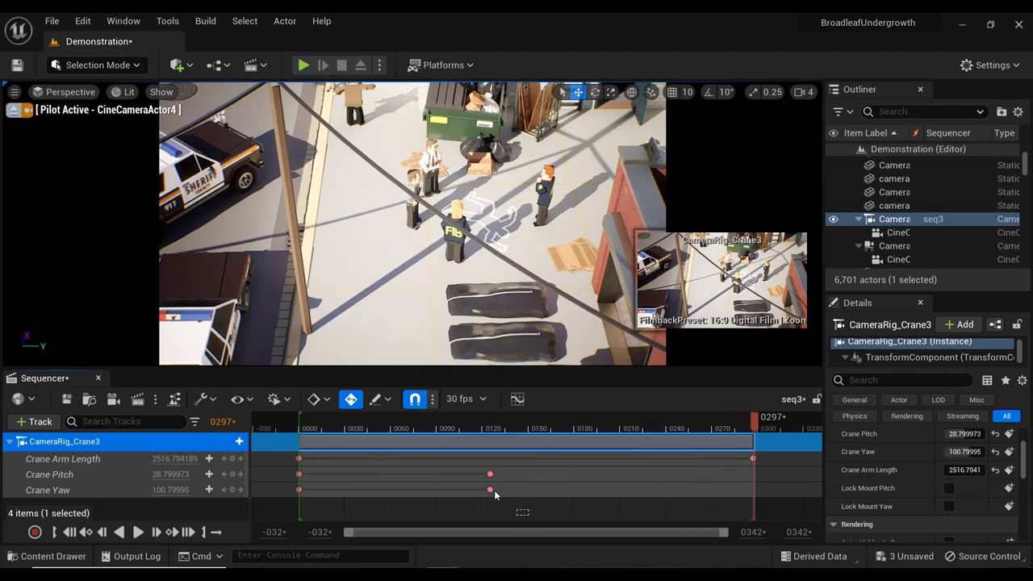
Move the second Crane Pitch and Crane Yaw keyframes to frame 82 and replay the sequence from the start.
{"action": "left_click_drag", "start_coordinate": [495, 496], "coordinate": [423, 487]}
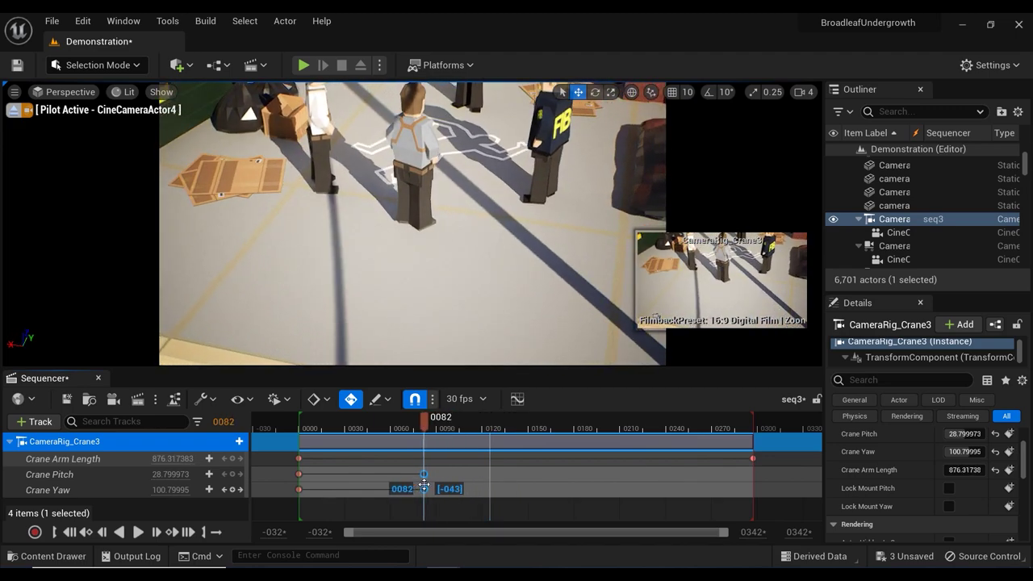
{"action": "left_click", "coordinate": [301, 417]}
{"action": "key", "text": "space"}
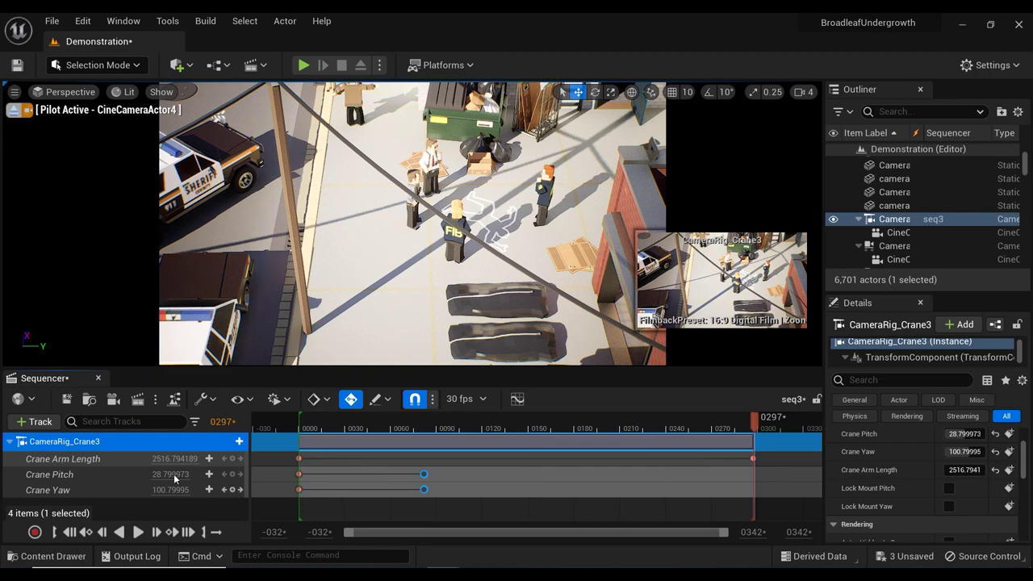
{"action": "left_click", "coordinate": [143, 538]}
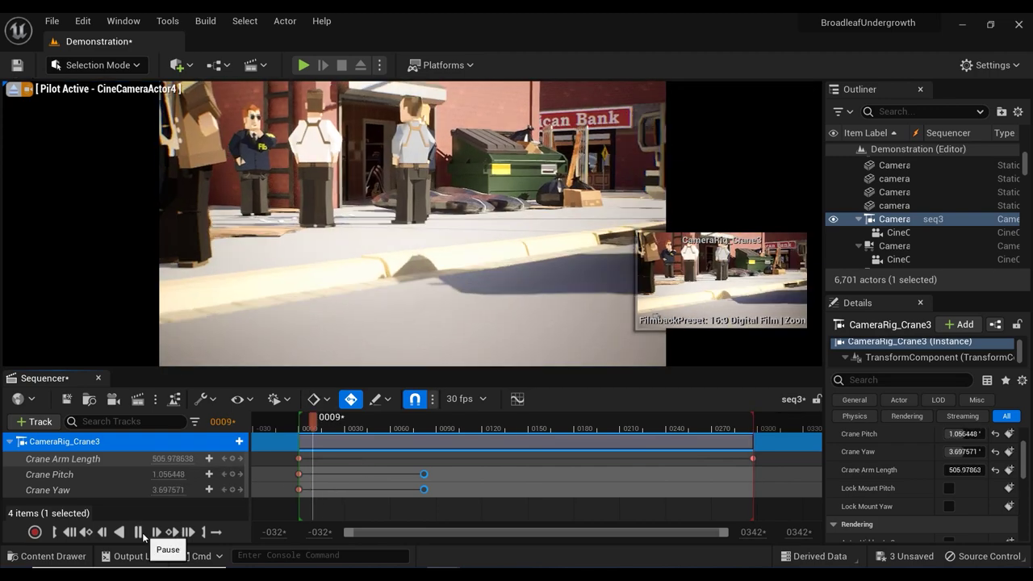